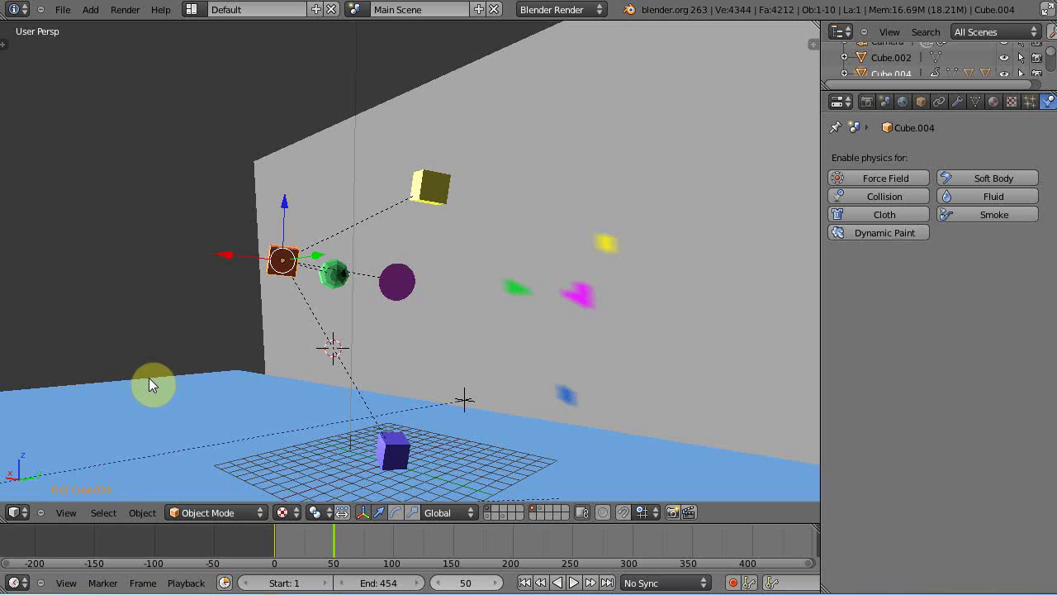
- Orbit and zoom around the scene, selecting the Plane to inspect it
middle_click_drag(139, 386, 165, 374)
scroll(169, 378, "down", 3)
scroll(205, 373, "up", 3)
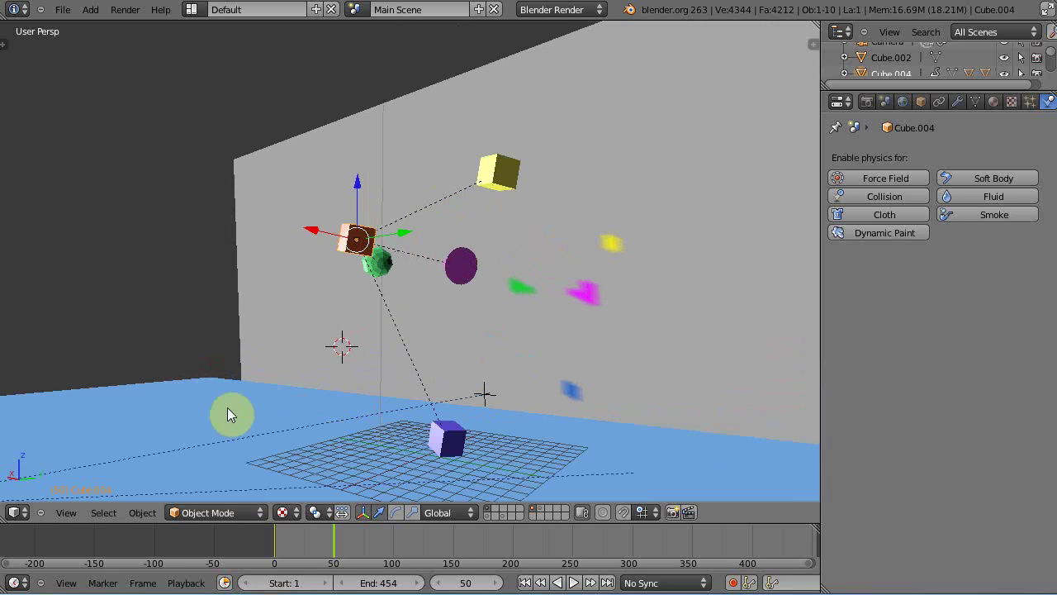
right_click(361, 419)
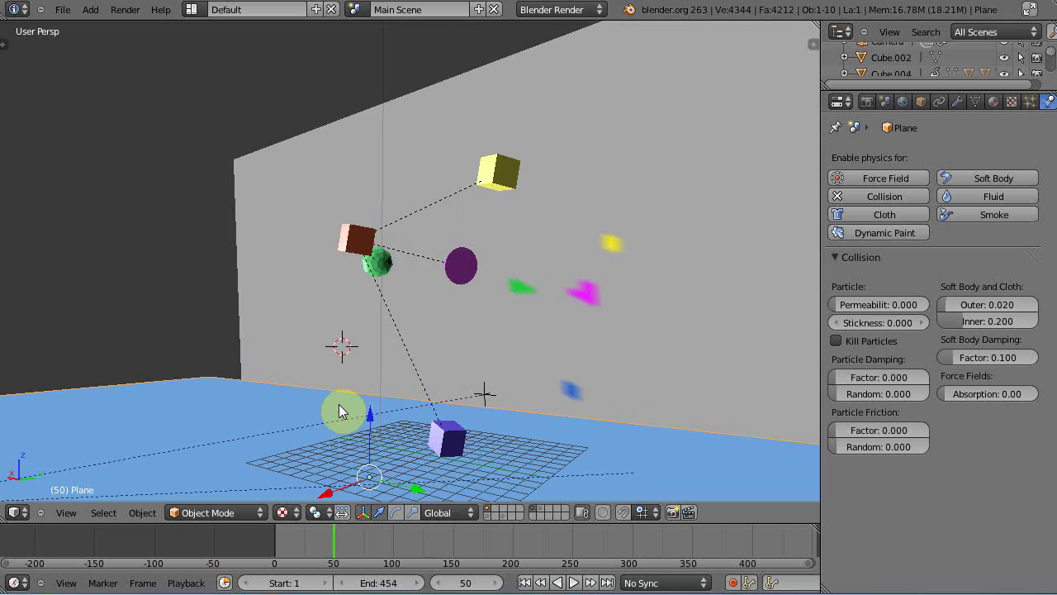
scroll(339, 405, "down", 5)
scroll(340, 398, "up", 5)
middle_click_drag(339, 398, 389, 318)
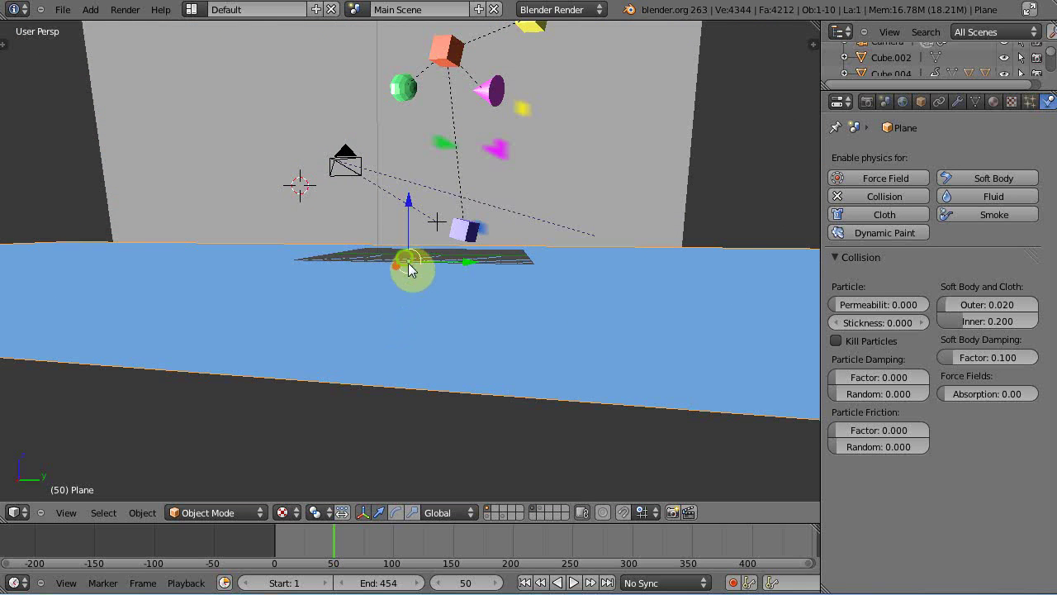
middle_click_drag(408, 262, 477, 175)
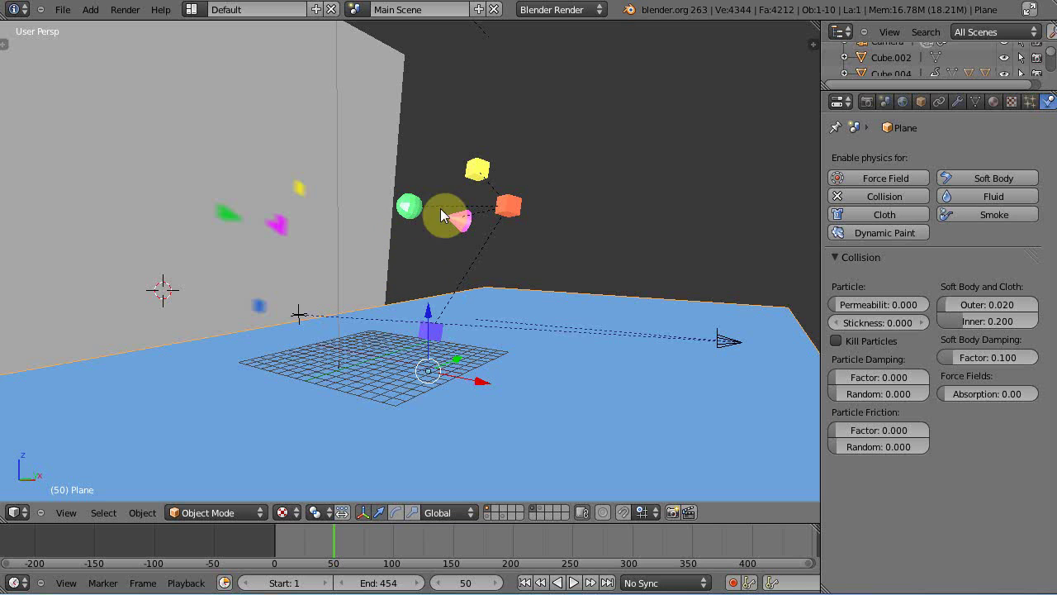
- Slide orange Cube.004 and its linked brushes along X, then select the grey wall Plane.002
right_click(506, 207)
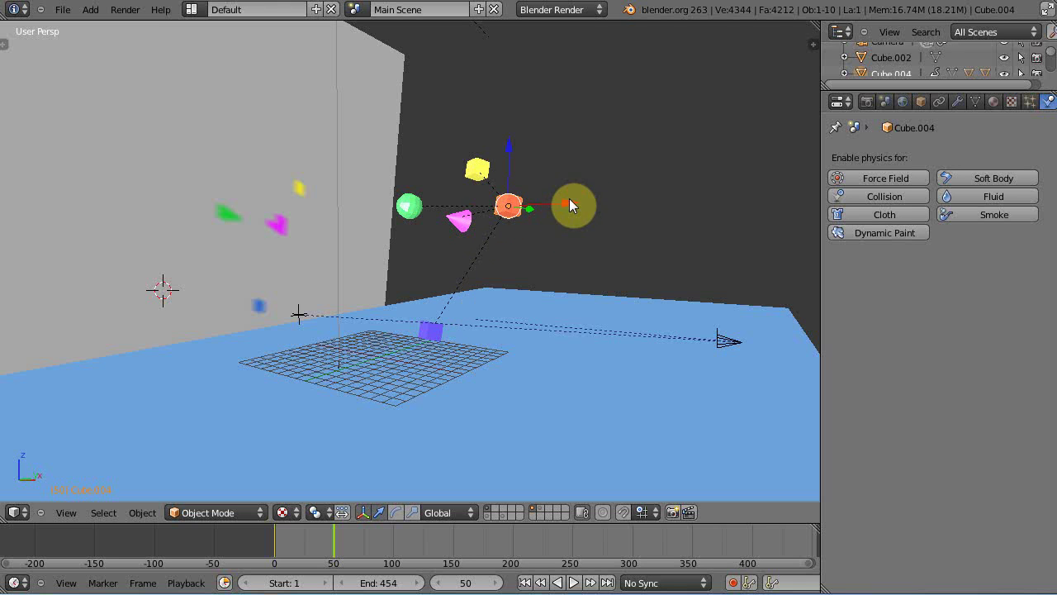
left_click_drag(569, 199, 608, 240)
right_click(199, 144)
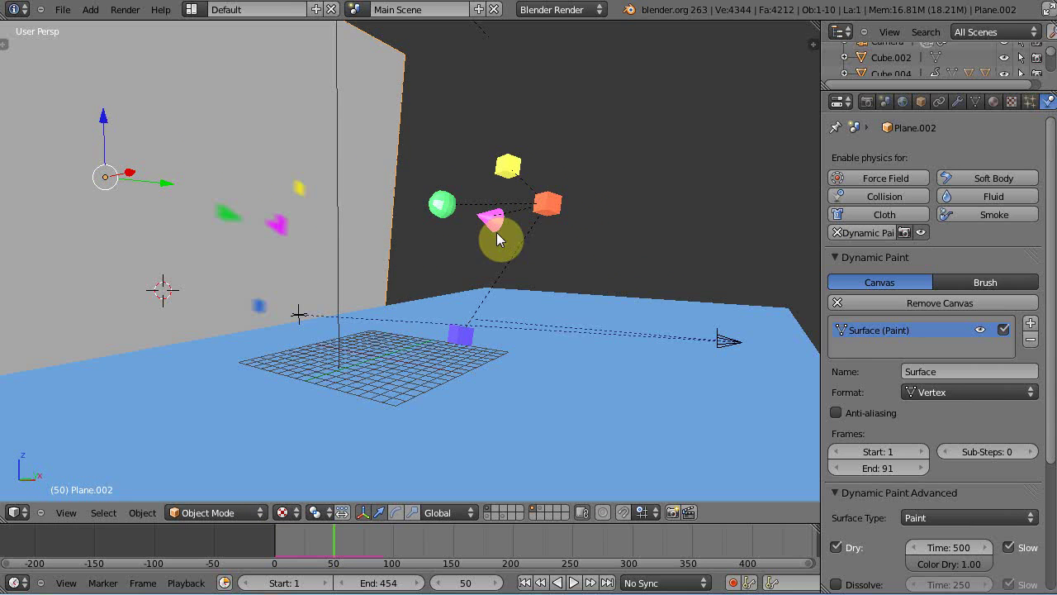
mouse_move(504, 241)
middle_mouse_down()
mouse_move(523, 260)
mouse_move(452, 262)
mouse_move(455, 245)
middle_mouse_up()
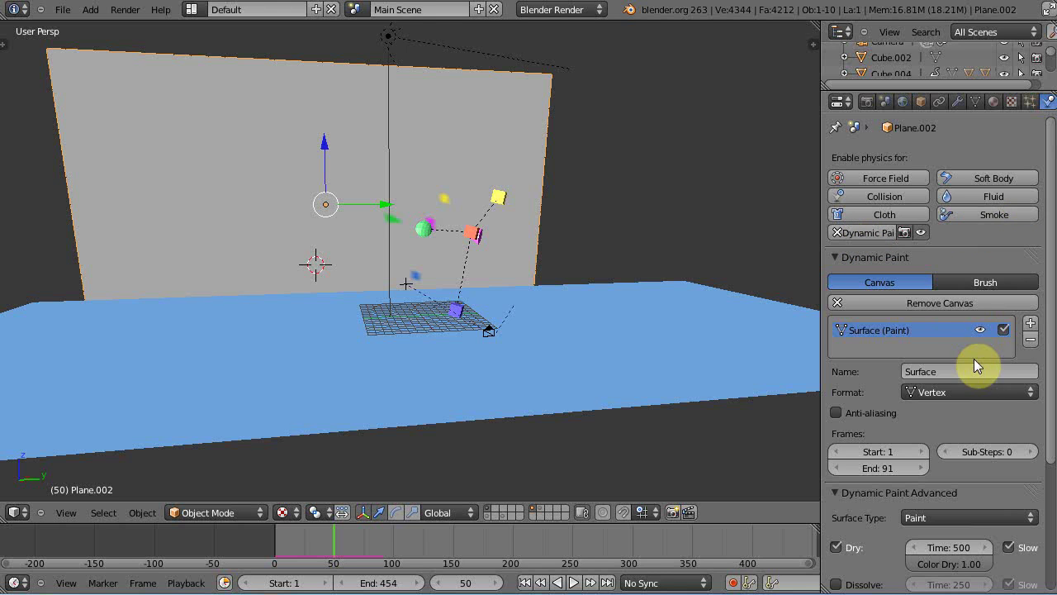
scroll(949, 347, "down", 3)
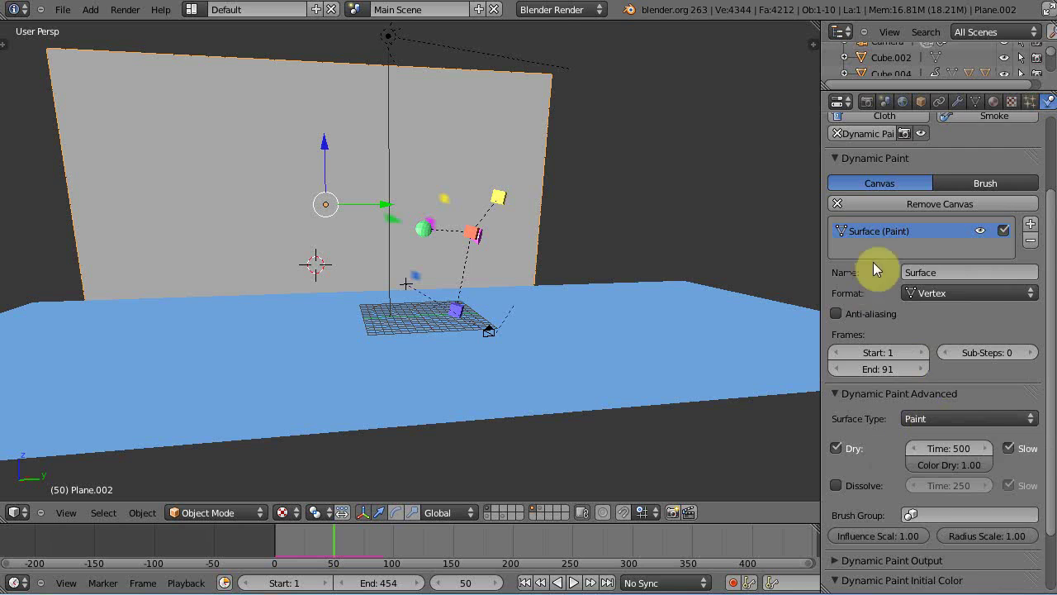
scroll(974, 324, "up", 3)
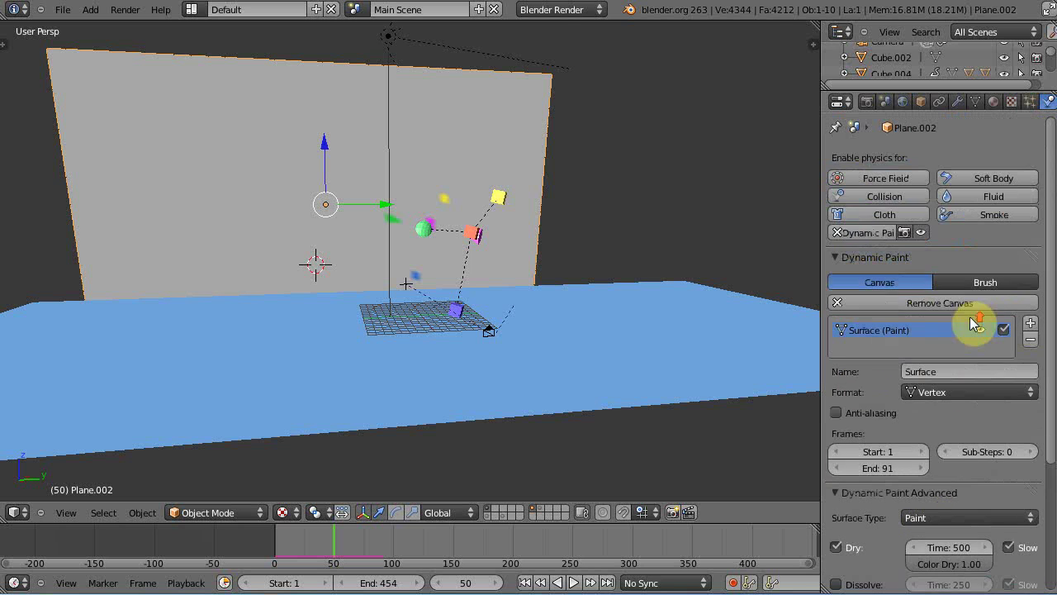
- Remove and re-add Dynamic Paint on Plane.002 as a canvas with a Paint surface spanning frames 1–454
left_click(859, 234)
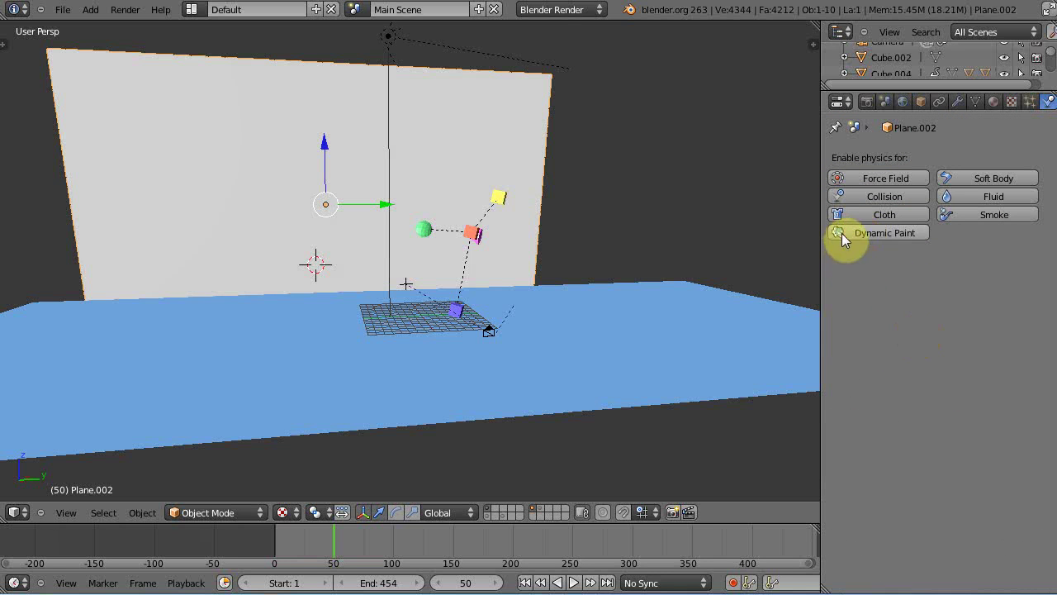
left_click(843, 235)
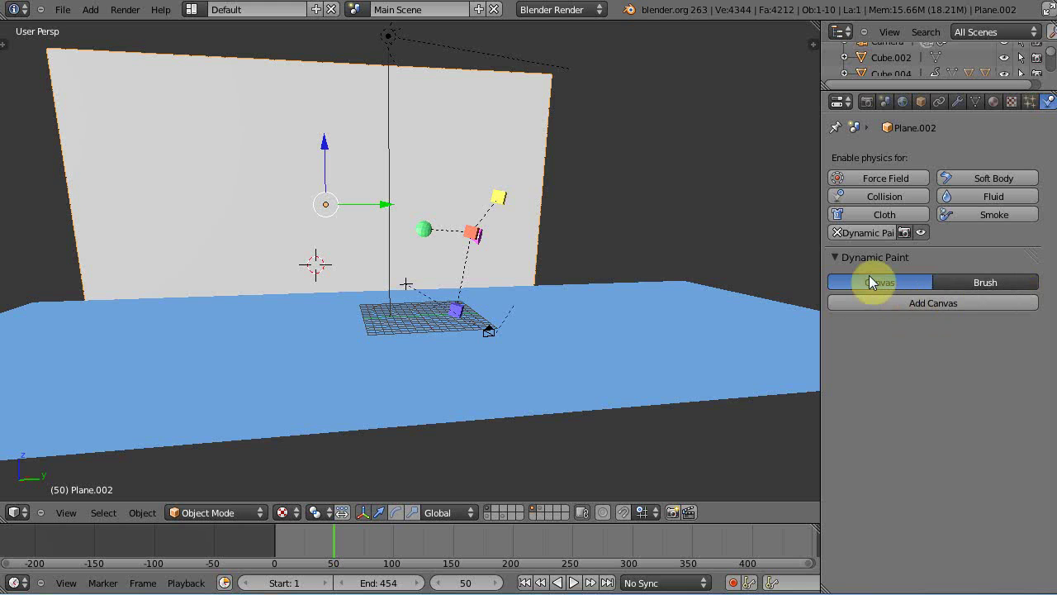
left_click(920, 303)
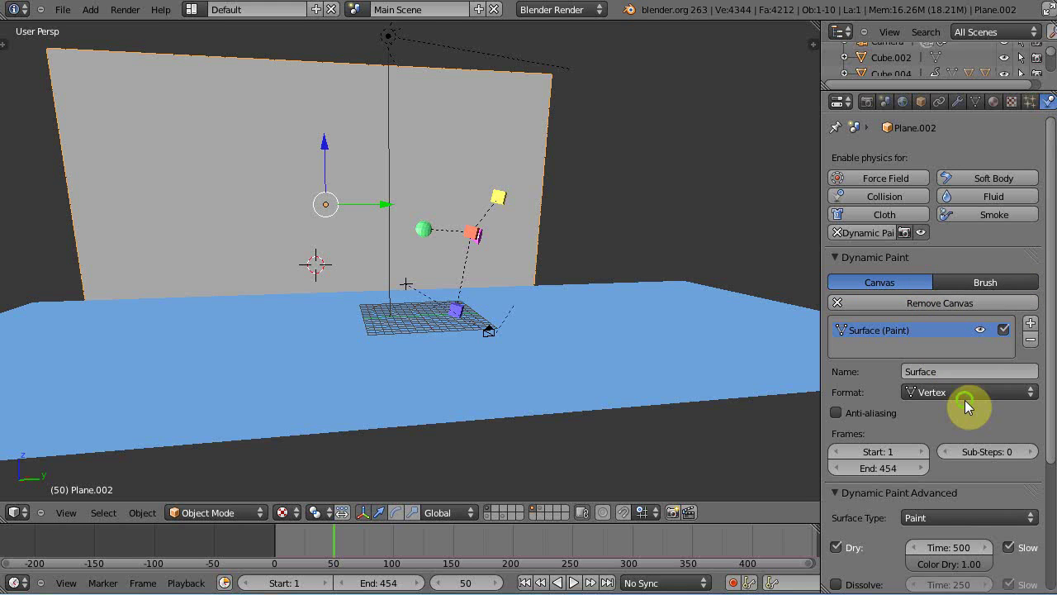
scroll(968, 380, "down", 2)
scroll(961, 446, "down", 4)
scroll(960, 446, "up", 1)
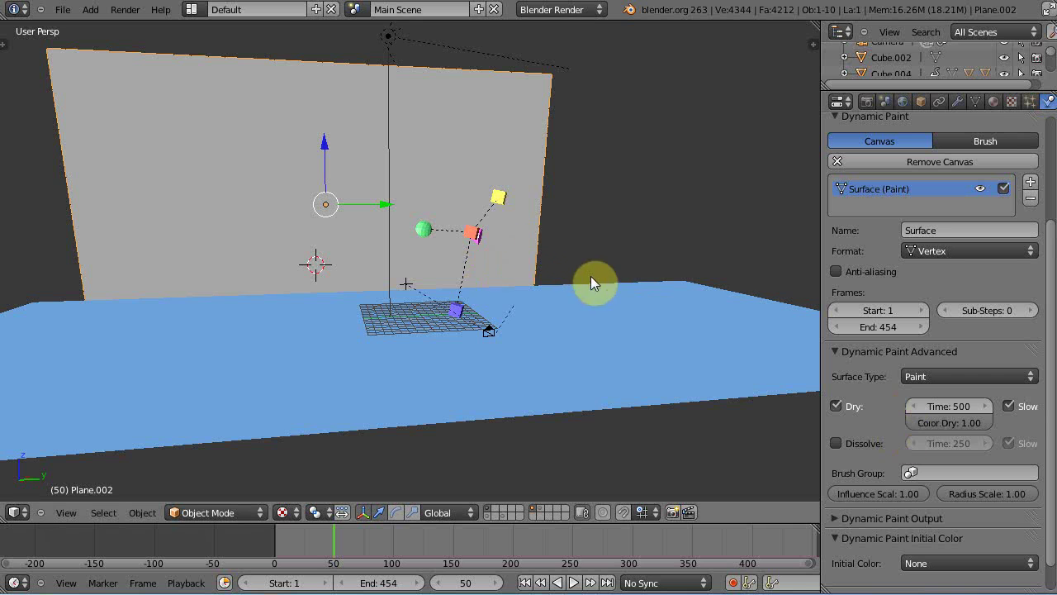
scroll(591, 282, "up", 2)
scroll(522, 227, "down", 4)
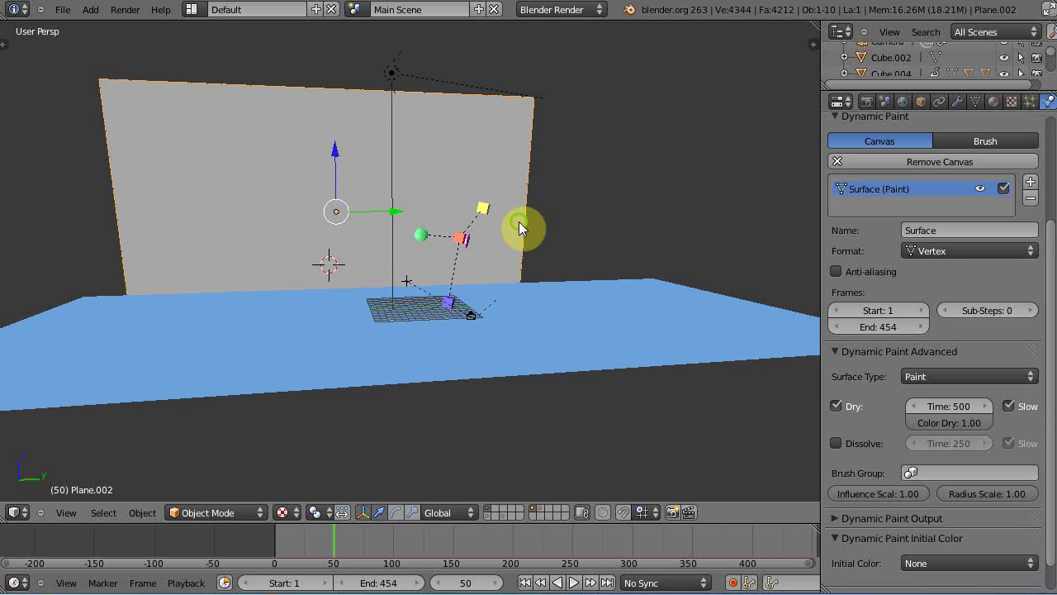
middle_click_drag(524, 229, 567, 273)
scroll(475, 281, "up", 3)
middle_click_drag(474, 280, 516, 241)
right_click(532, 242)
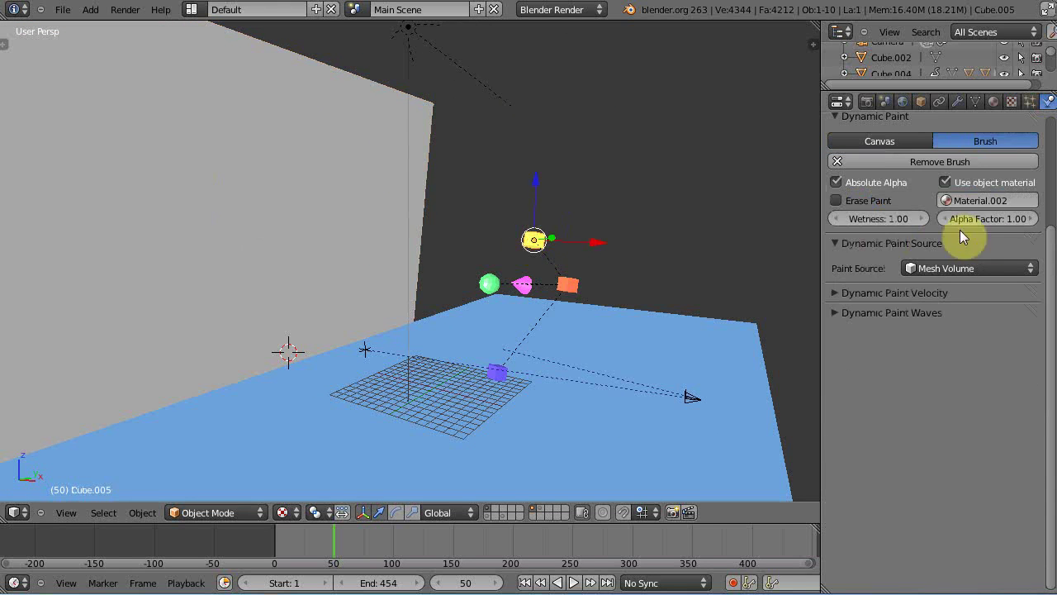
scroll(983, 192, "up", 5)
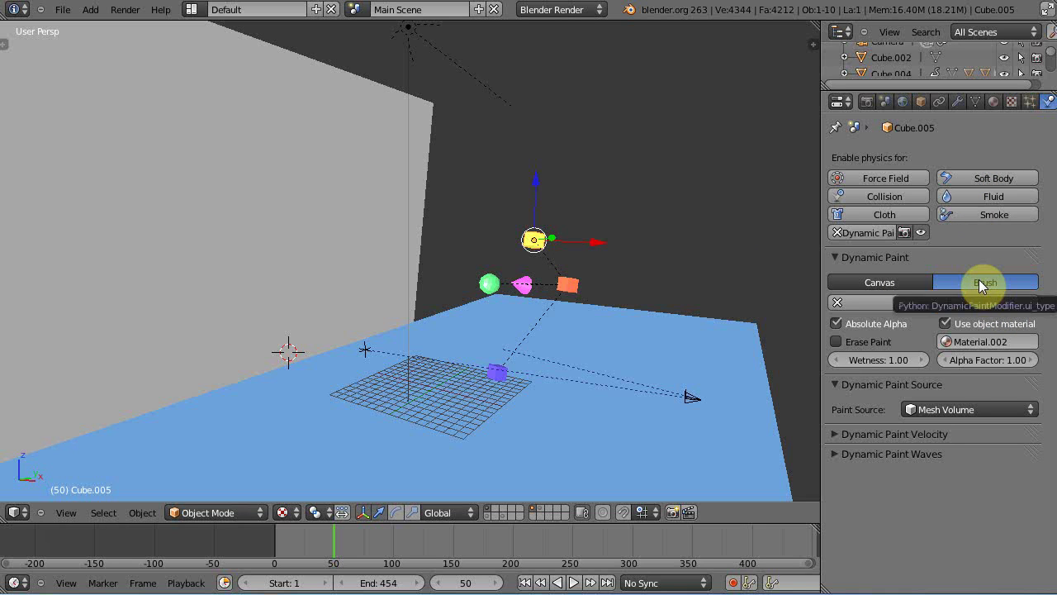
left_click(944, 323)
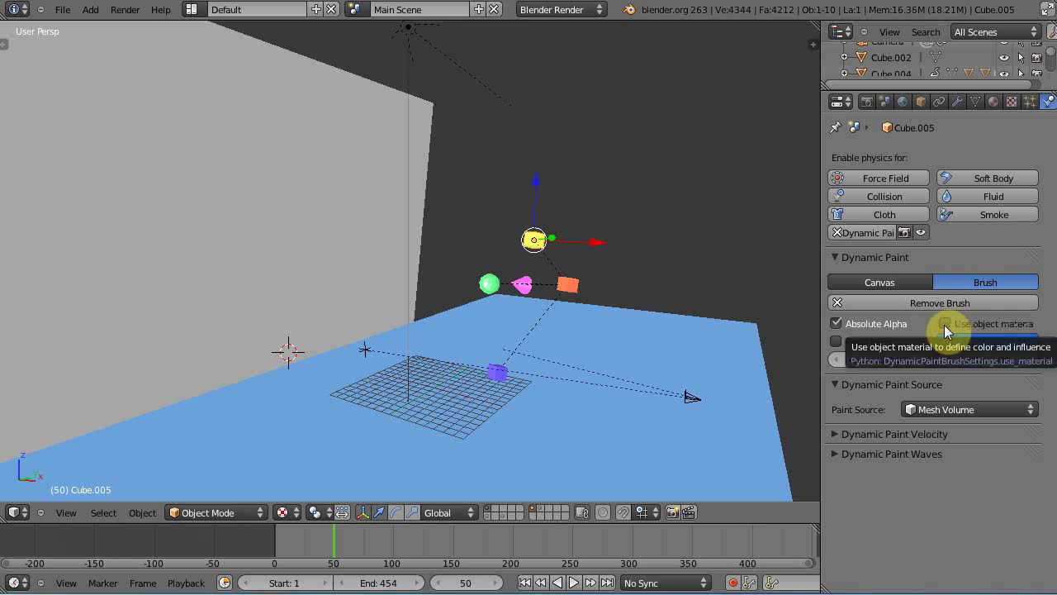
left_click(945, 324)
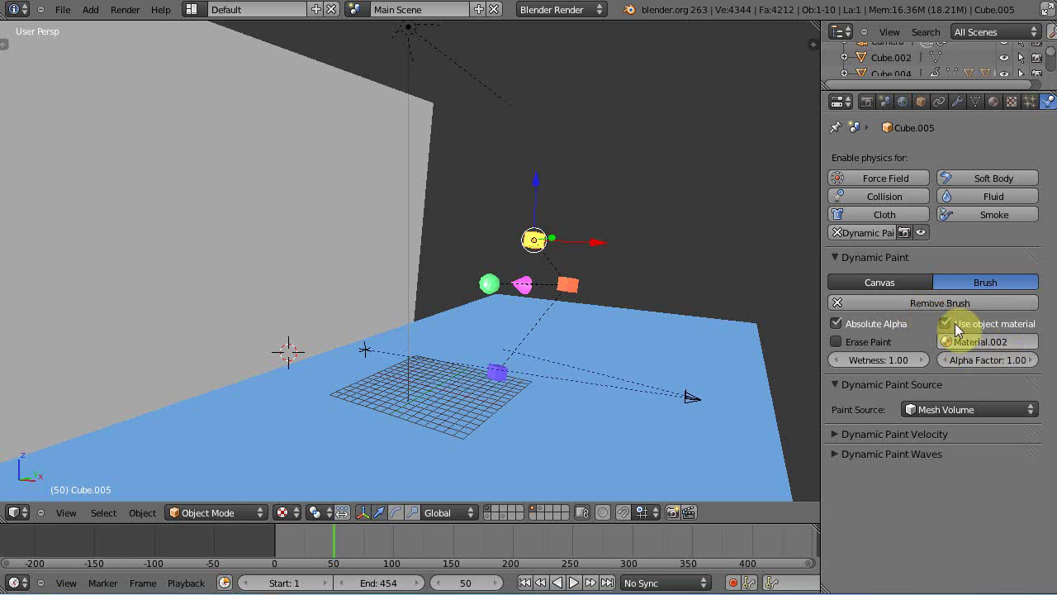
left_click(973, 340)
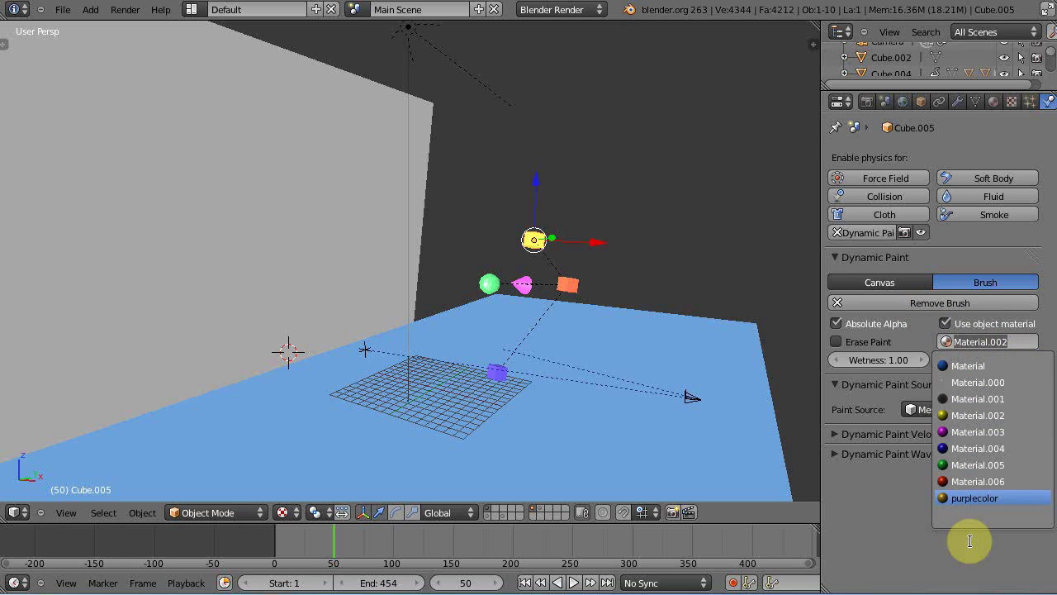
left_click(944, 414)
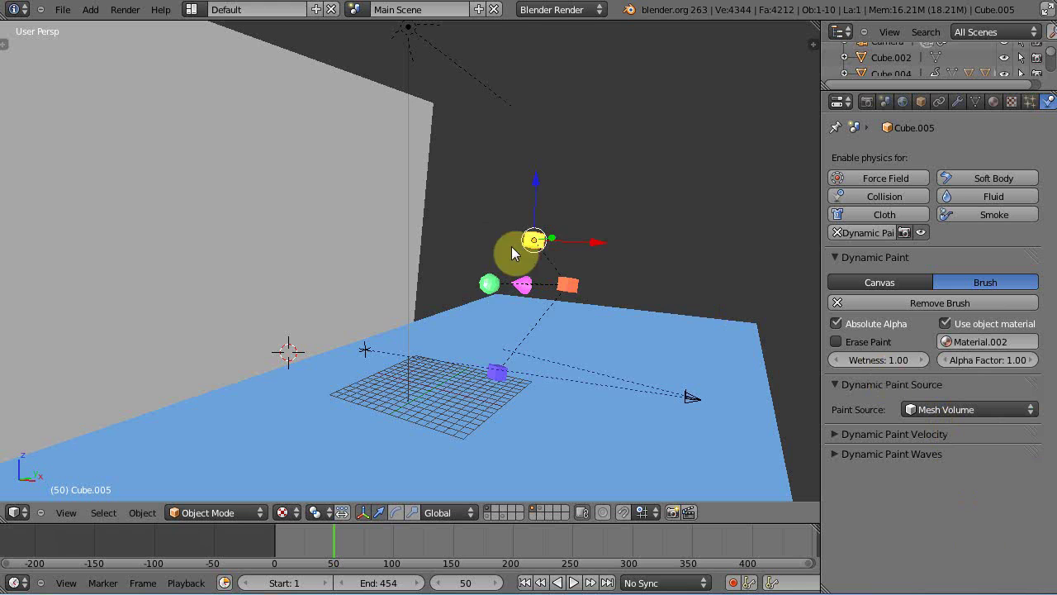
right_click(492, 283)
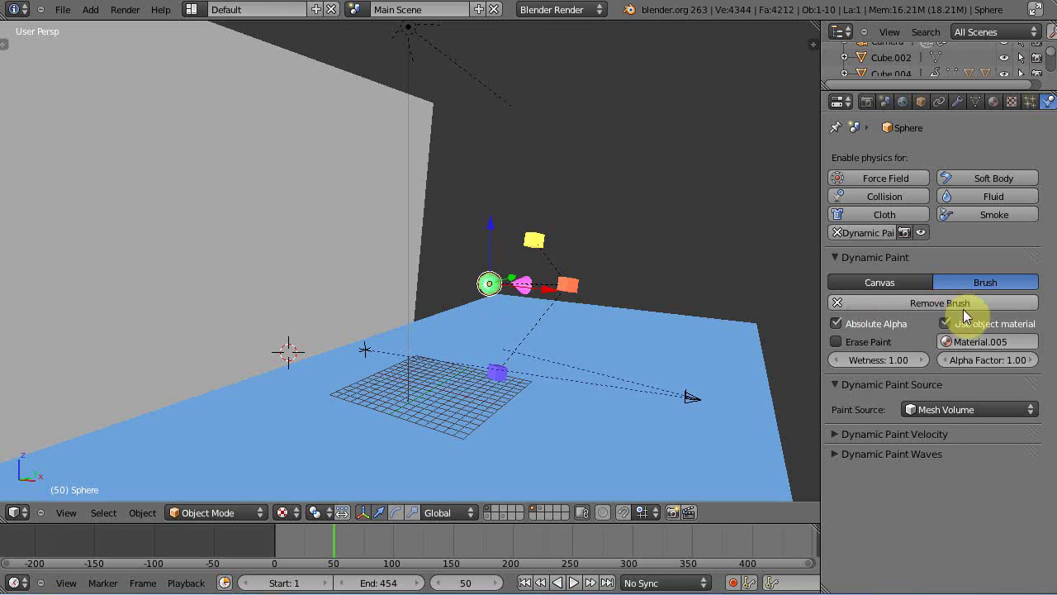
left_click(963, 344)
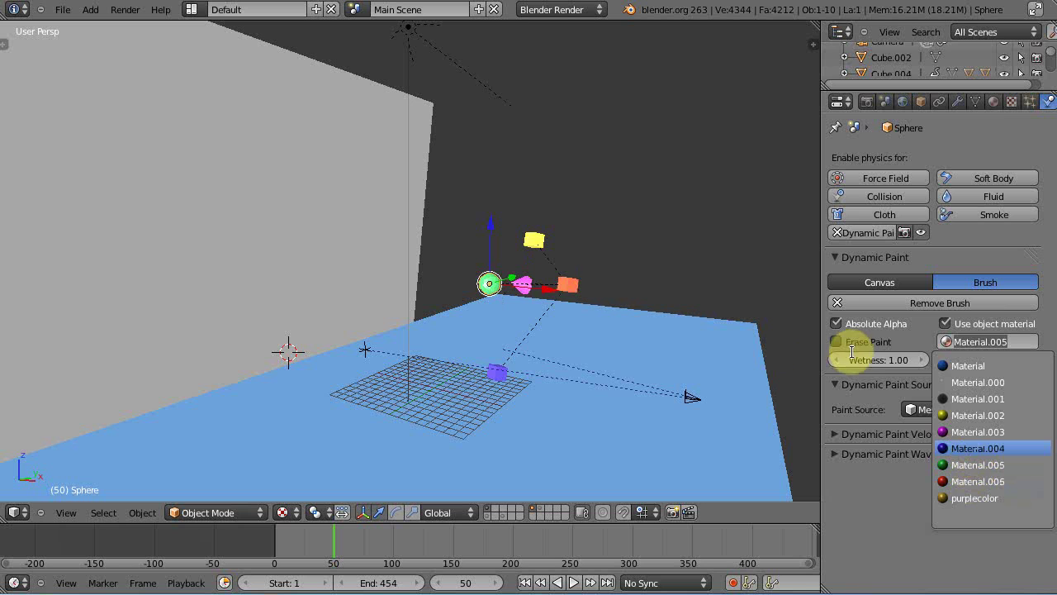
left_click(664, 331)
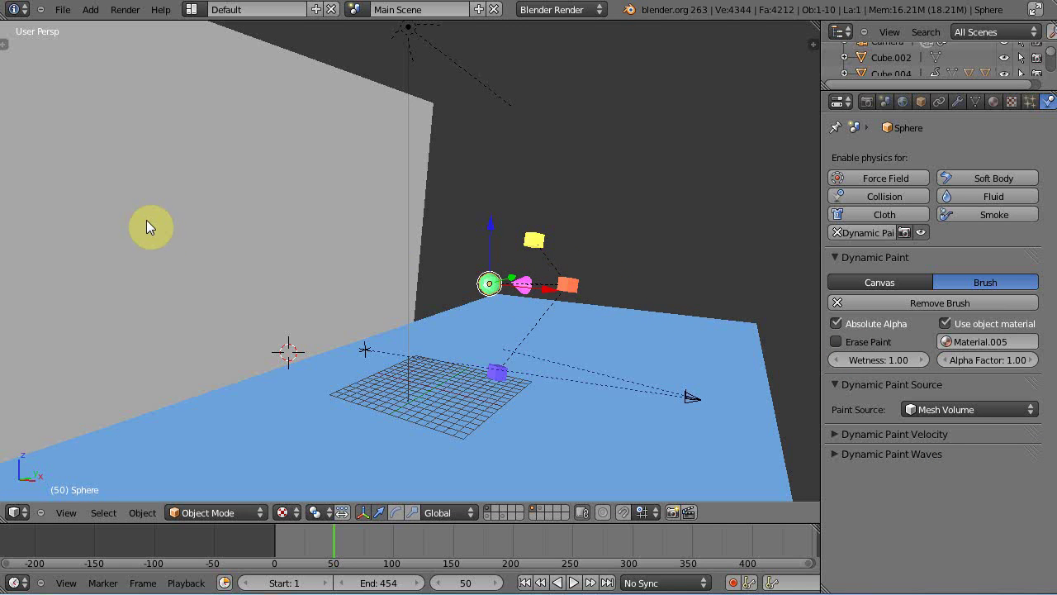
middle_click_drag(243, 288, 242, 286)
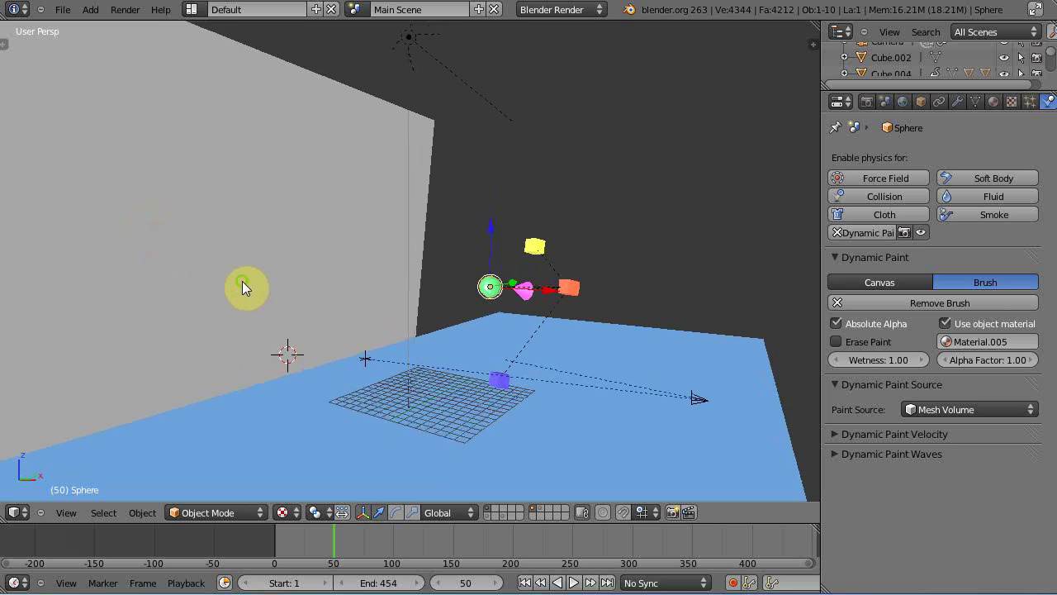
scroll(345, 299, "up", 1)
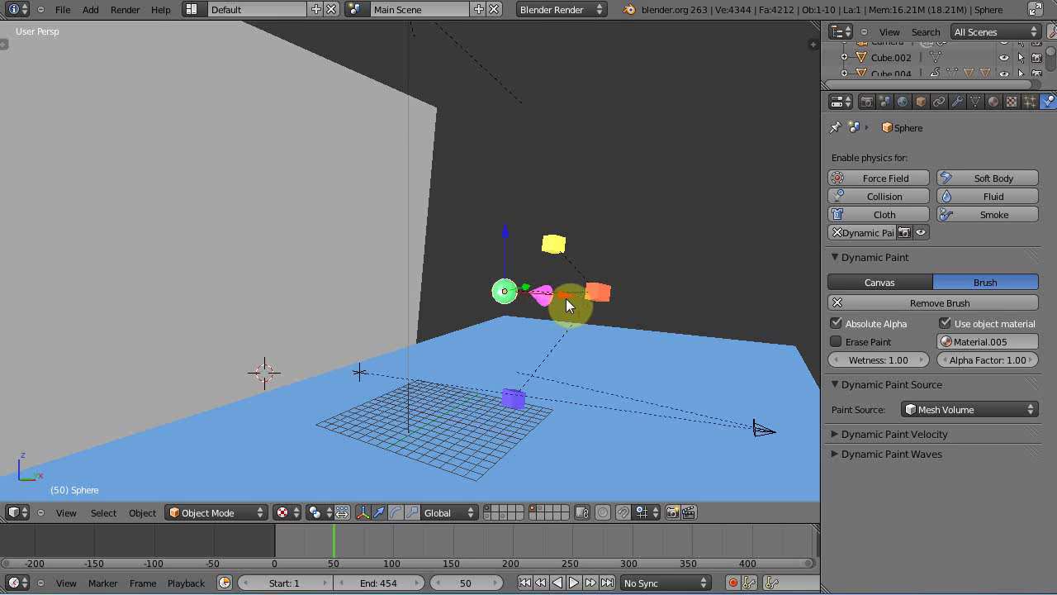
- Slide Cube.004's rig left along X, then play the animation and stop at frame 50
right_click(588, 294)
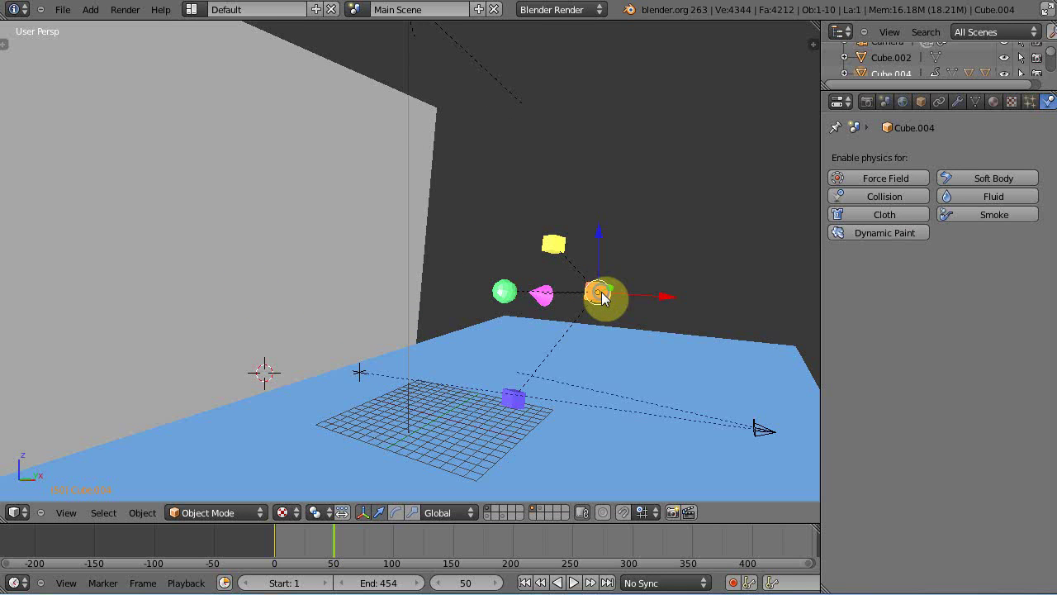
left_click_drag(651, 299, 468, 281)
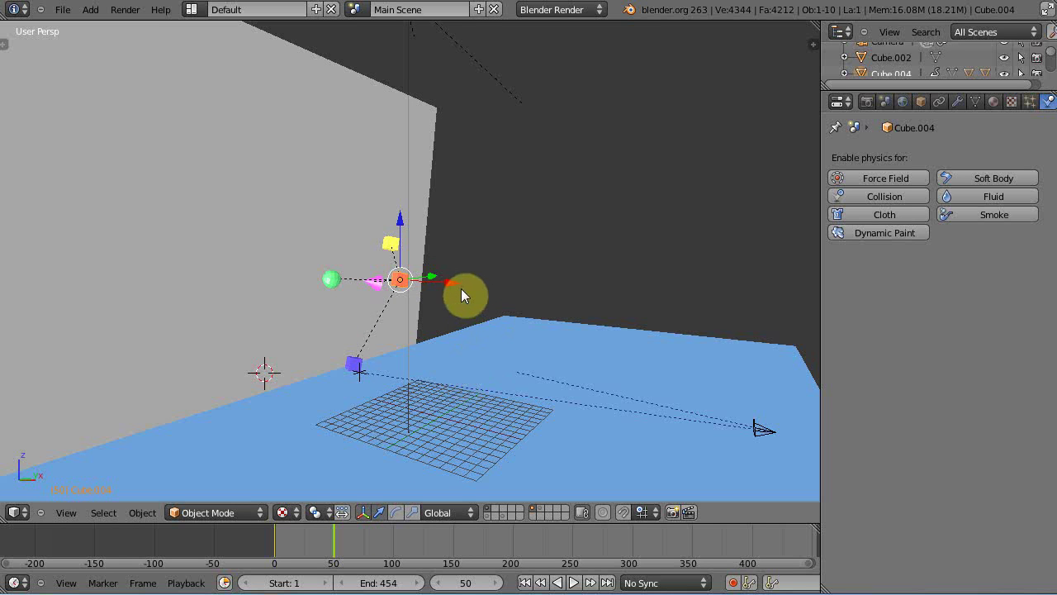
key("alt+a")
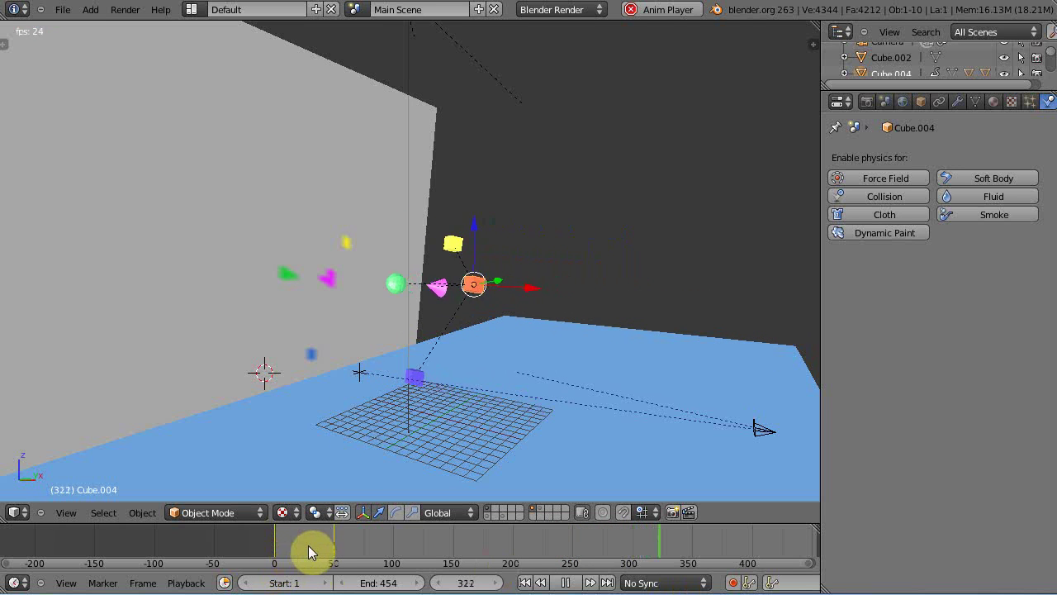
key("Escape")
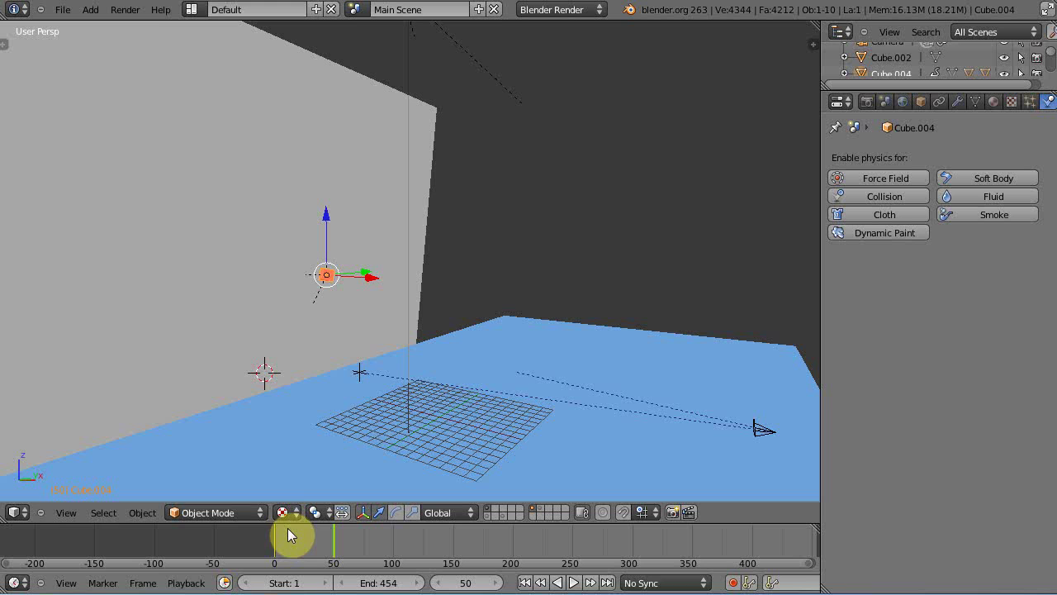
- Slide the rig right along X and split the view, making the lower area a Graph Editor
left_click_drag(371, 278, 605, 303)
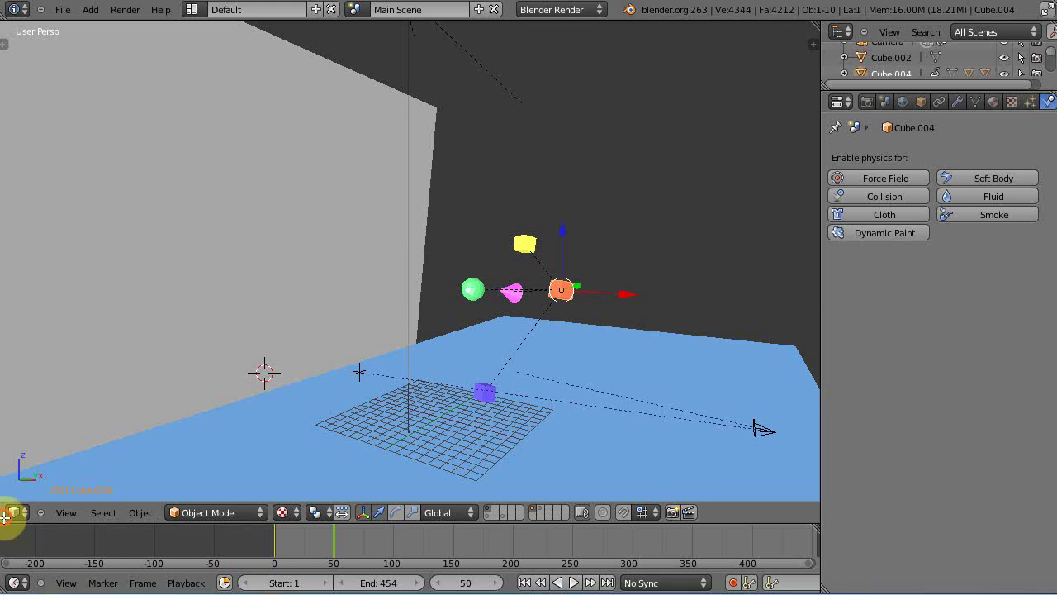
left_click_drag(5, 517, 28, 413)
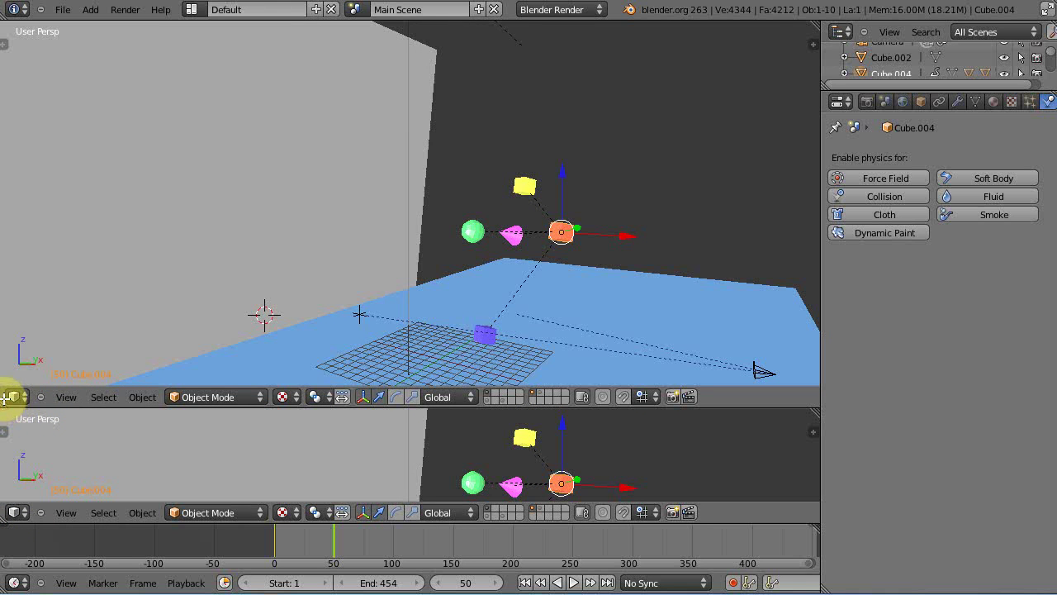
left_click(13, 513)
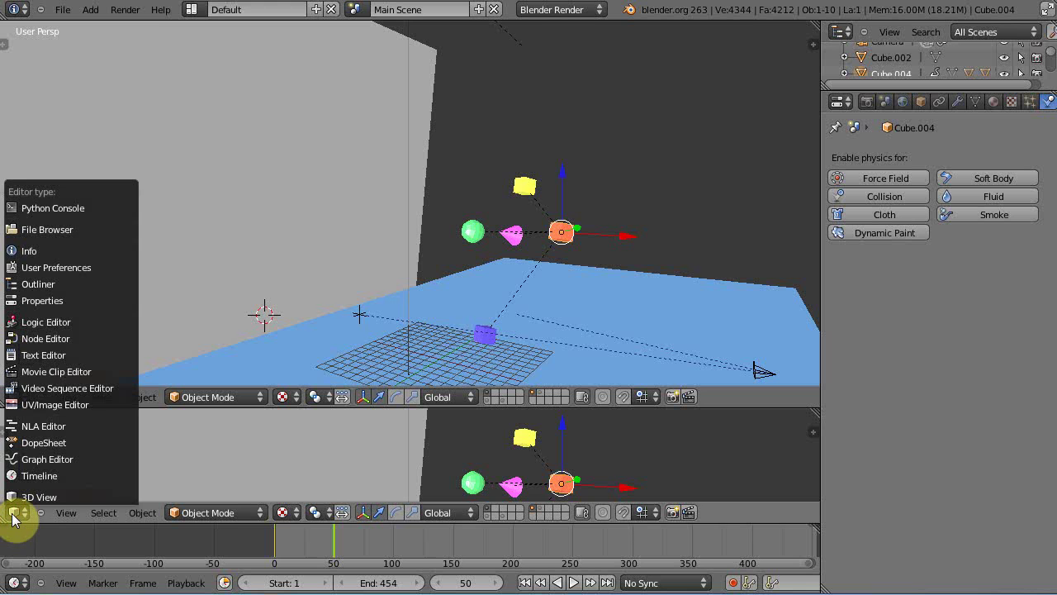
left_click(43, 459)
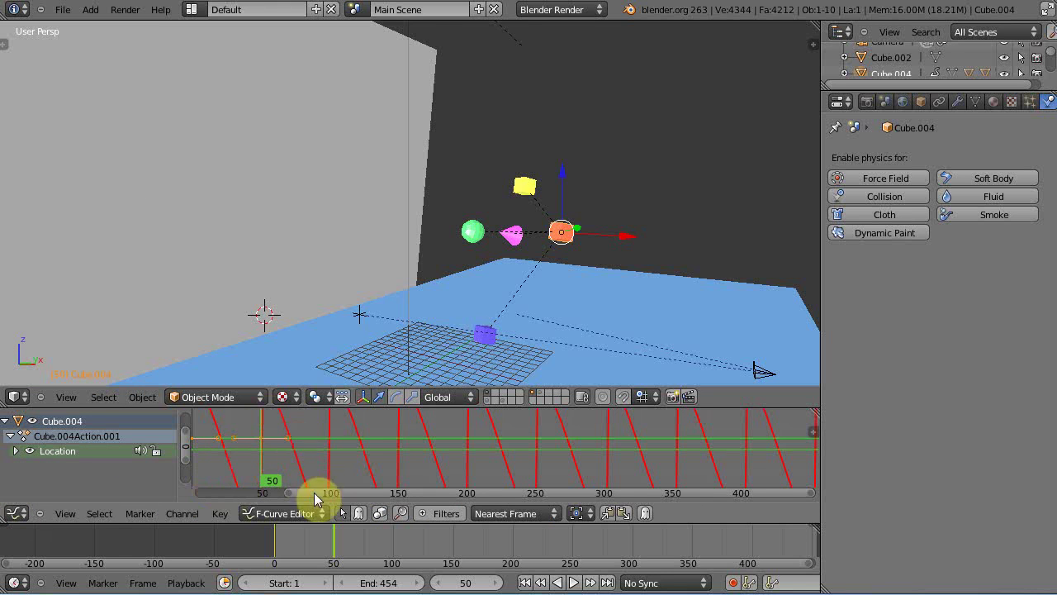
scroll(368, 447, "down", 5)
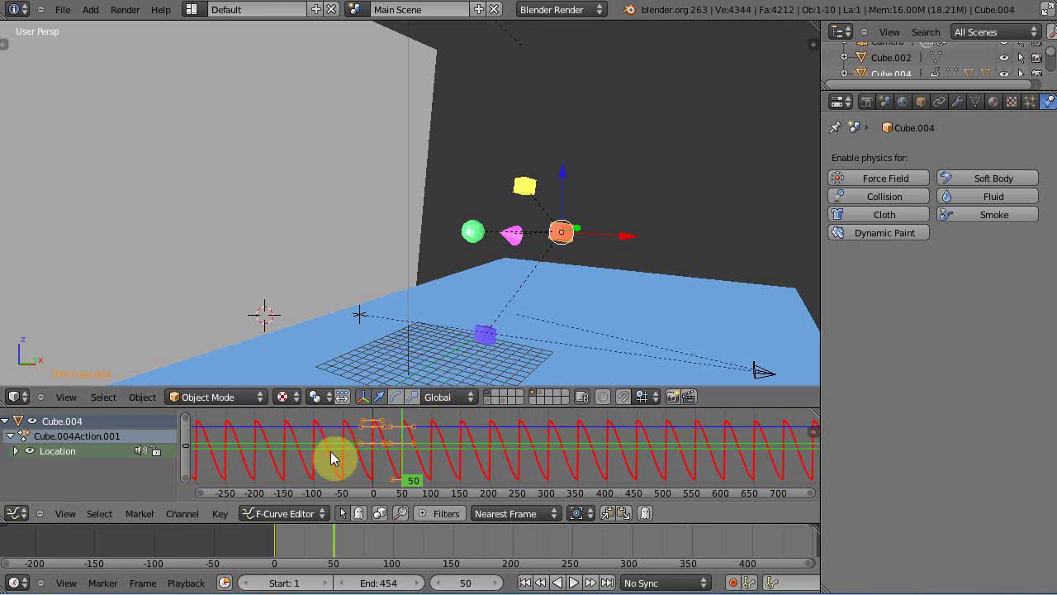
left_click(366, 448)
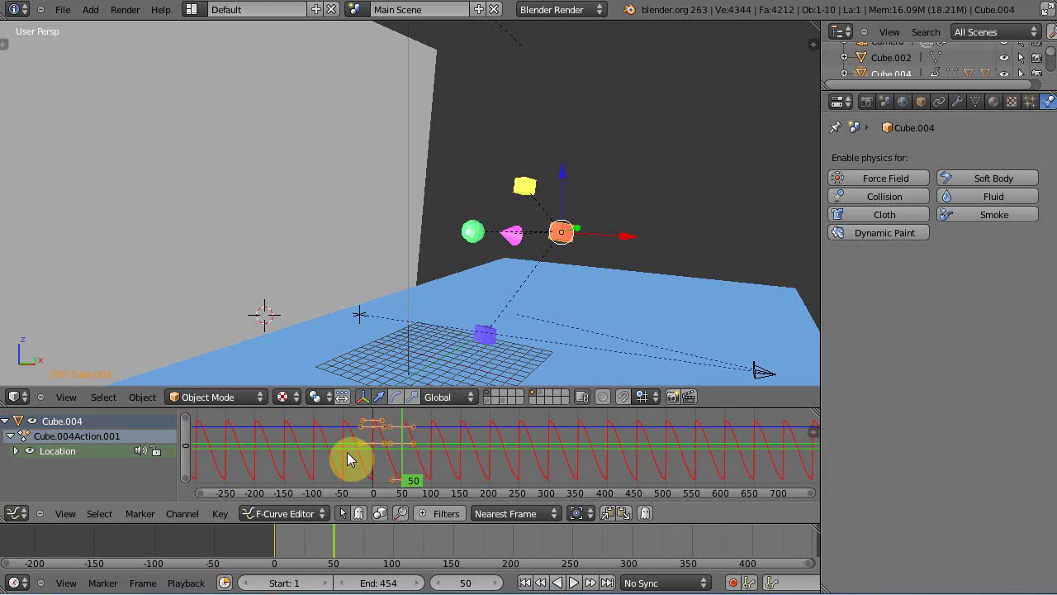
- Delete Cube.004's old keyframes, then at frame 1 move the rig along X and key Location
key("x")
left_click(349, 454)
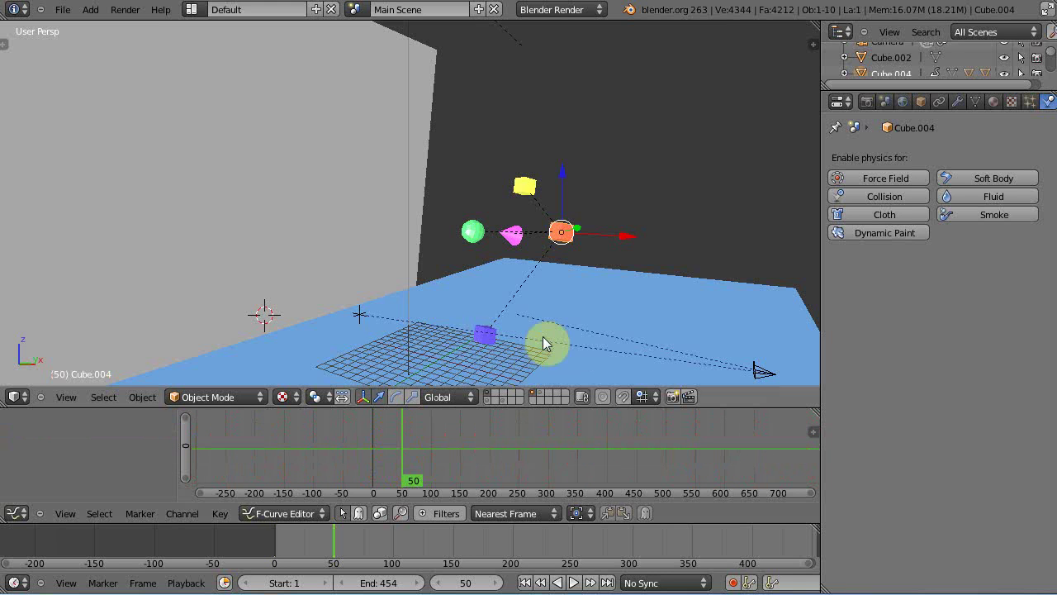
middle_click_drag(564, 311, 503, 325)
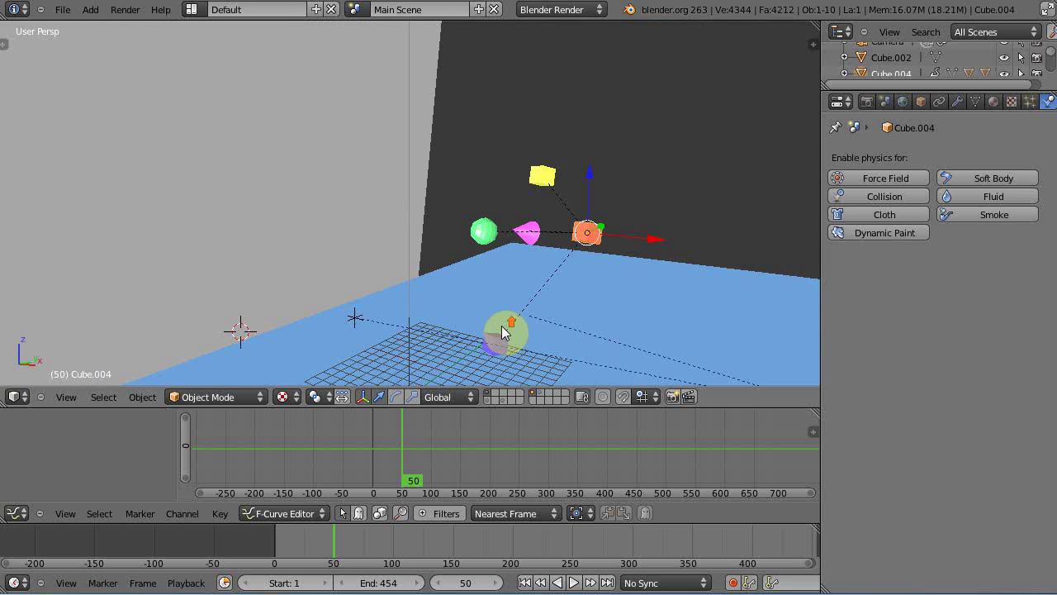
left_click(275, 552)
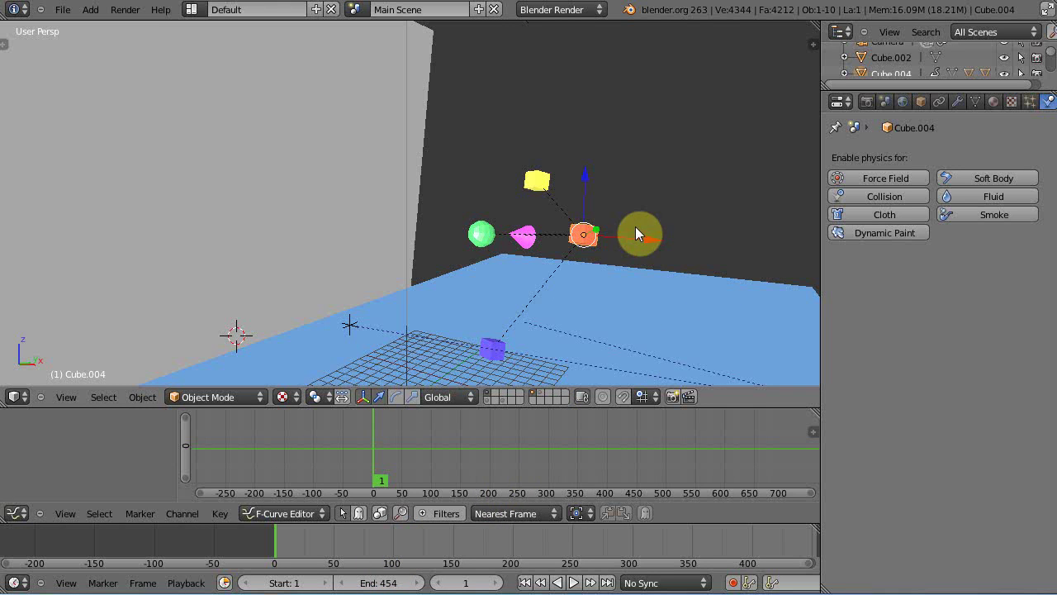
left_click_drag(651, 235, 678, 231)
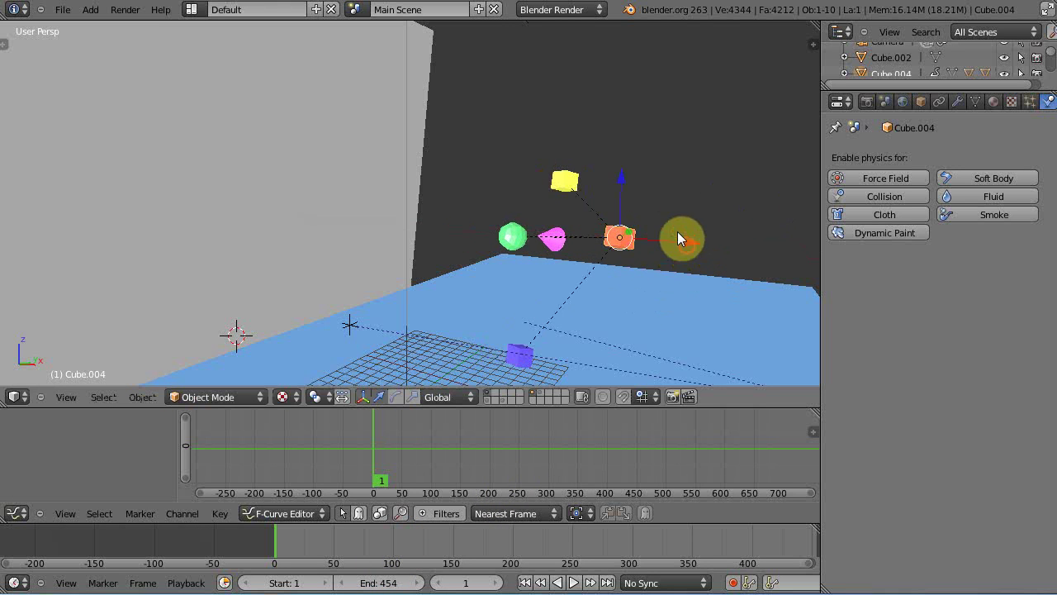
key("i")
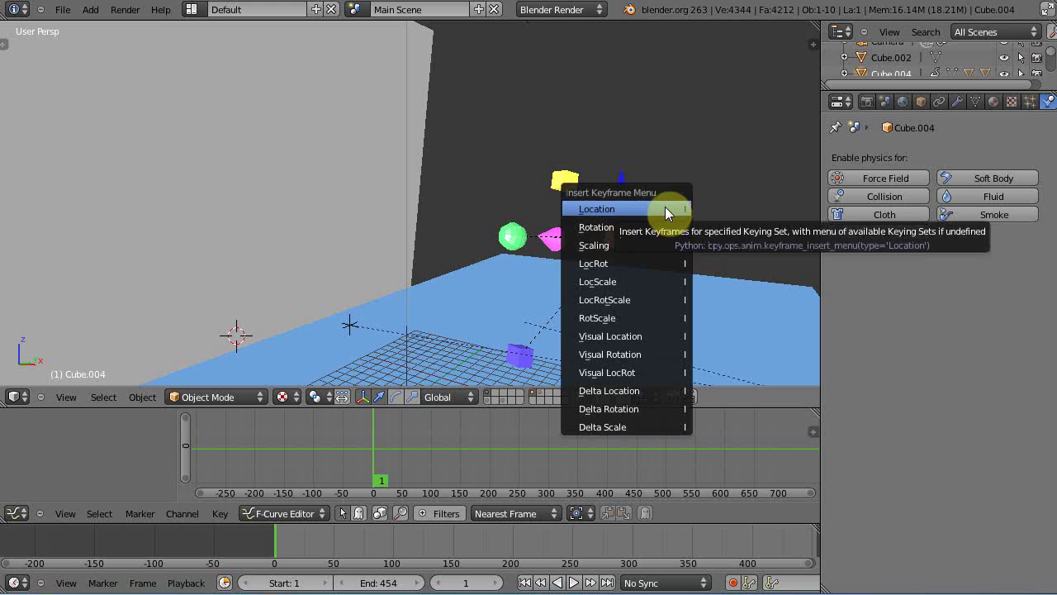
left_click(665, 206)
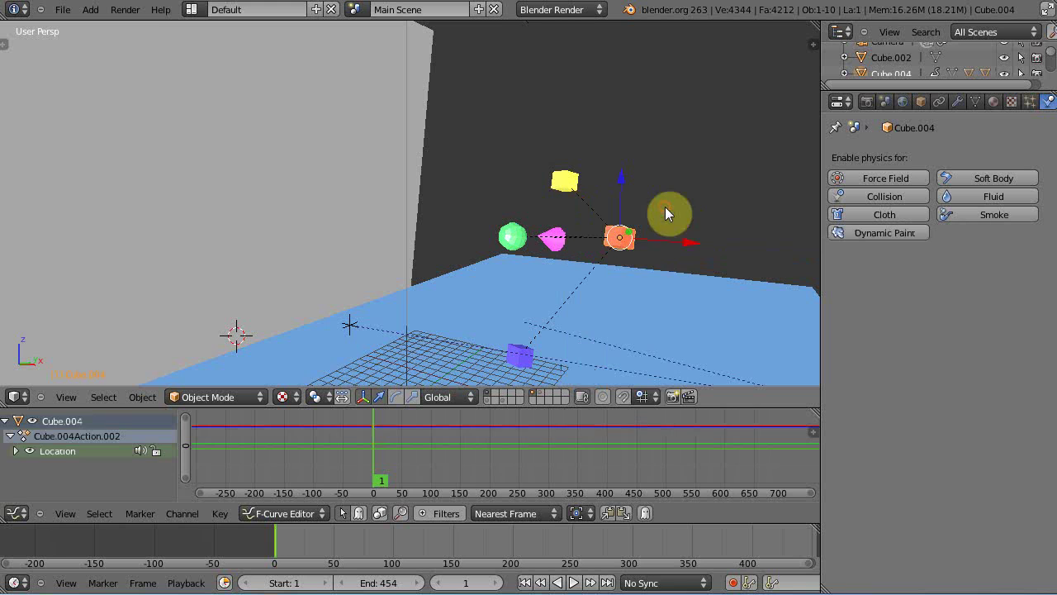
- At frame 50 move the rig left along X and key its Location again
left_click(333, 542)
left_click_drag(689, 245, 386, 213)
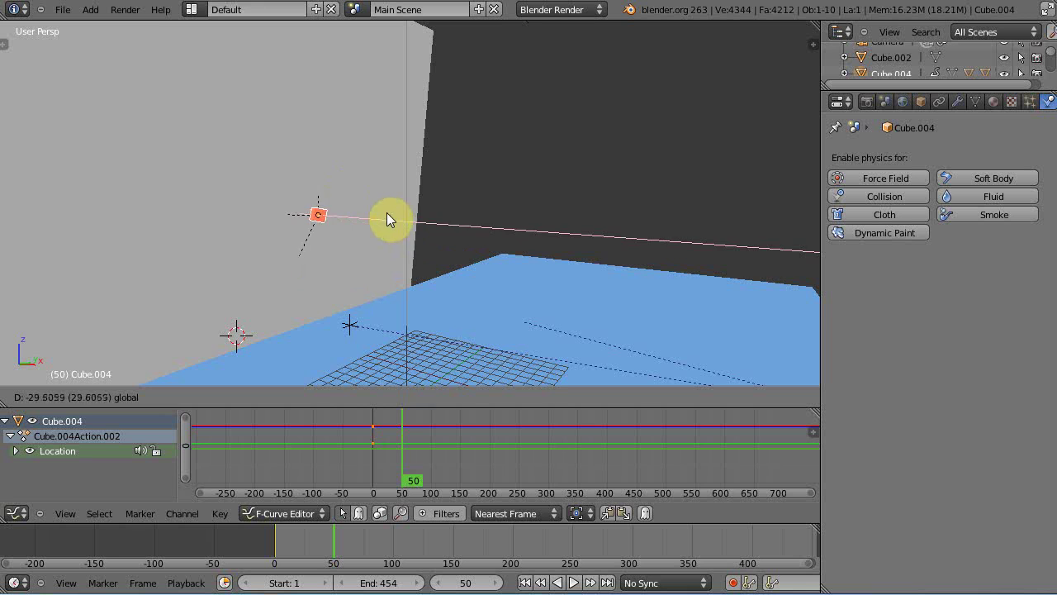
left_click(386, 212)
key("i")
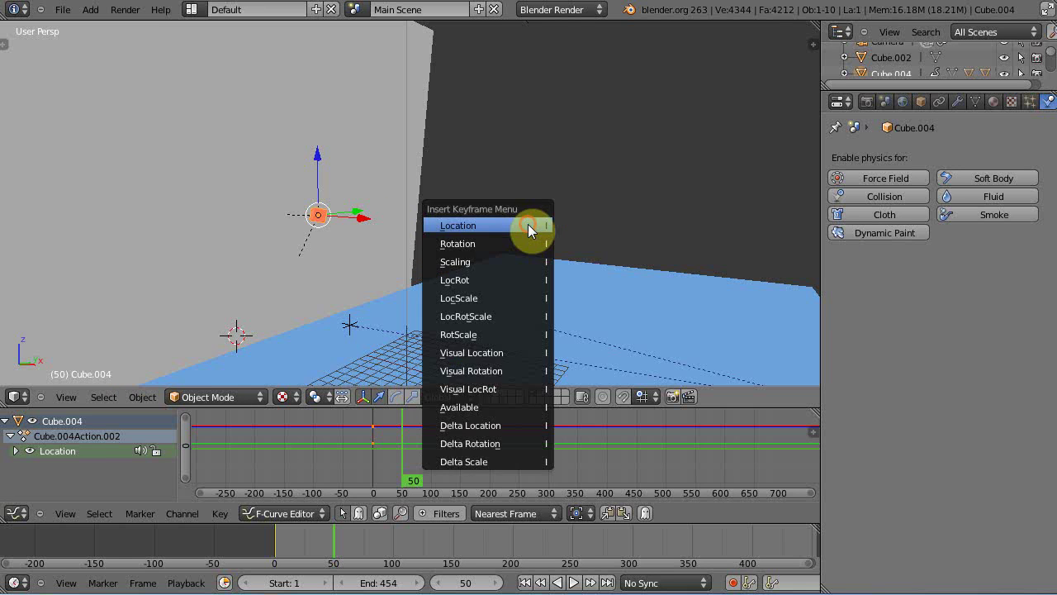
left_click(529, 225)
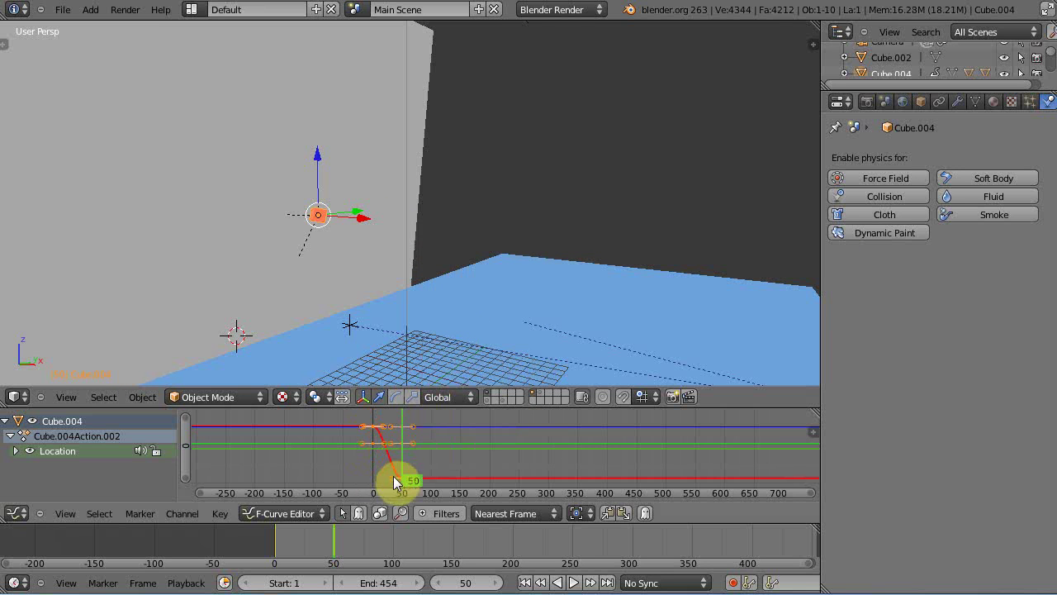
- Play the animation from frame 1, viewing the X and Y Location curves, then stop
left_click_drag(398, 483, 401, 420)
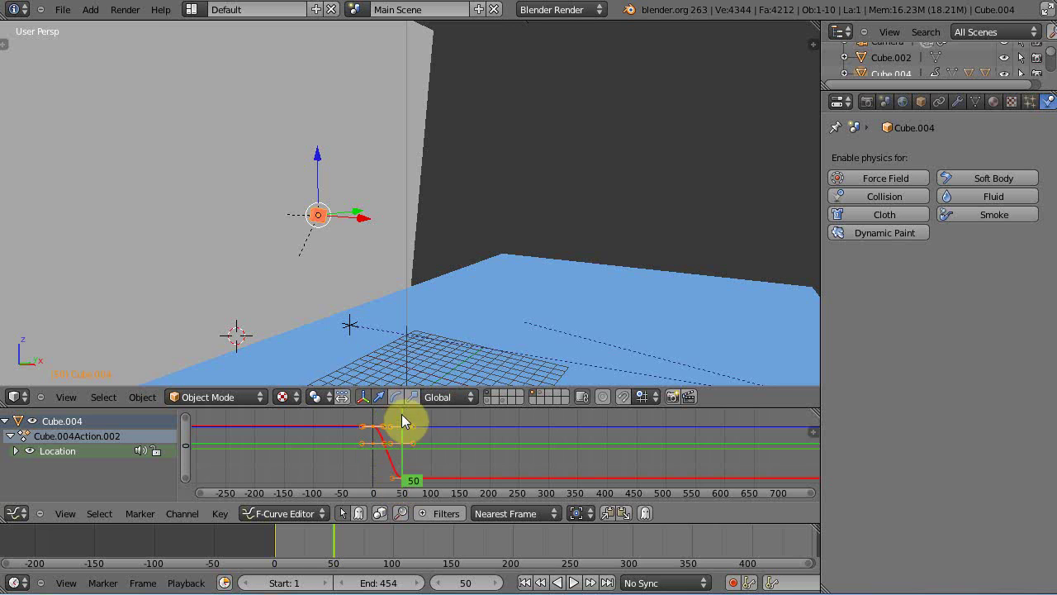
left_click(275, 545)
key("alt+a")
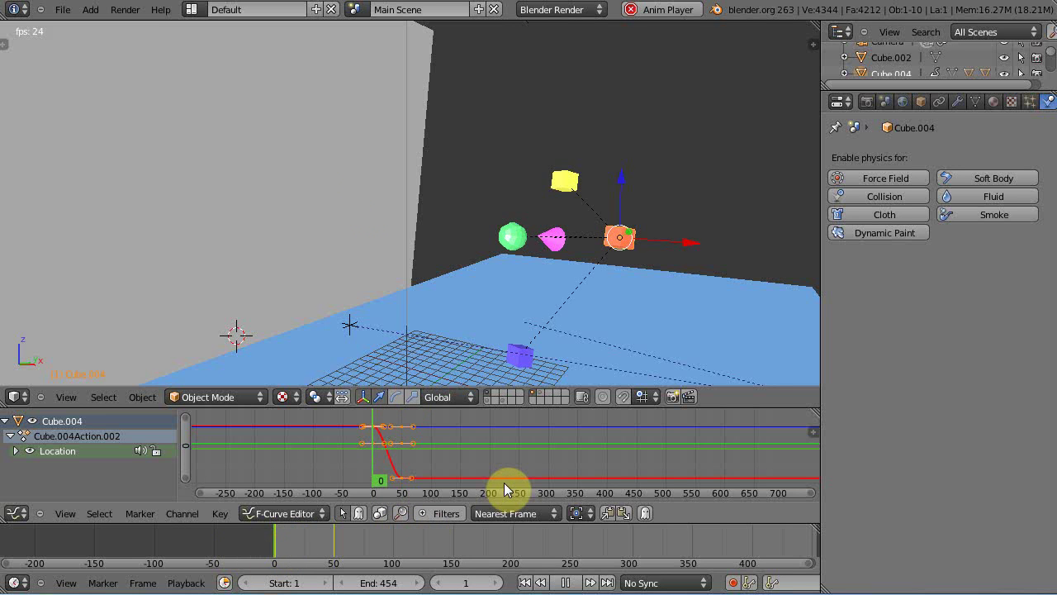
left_click(16, 455)
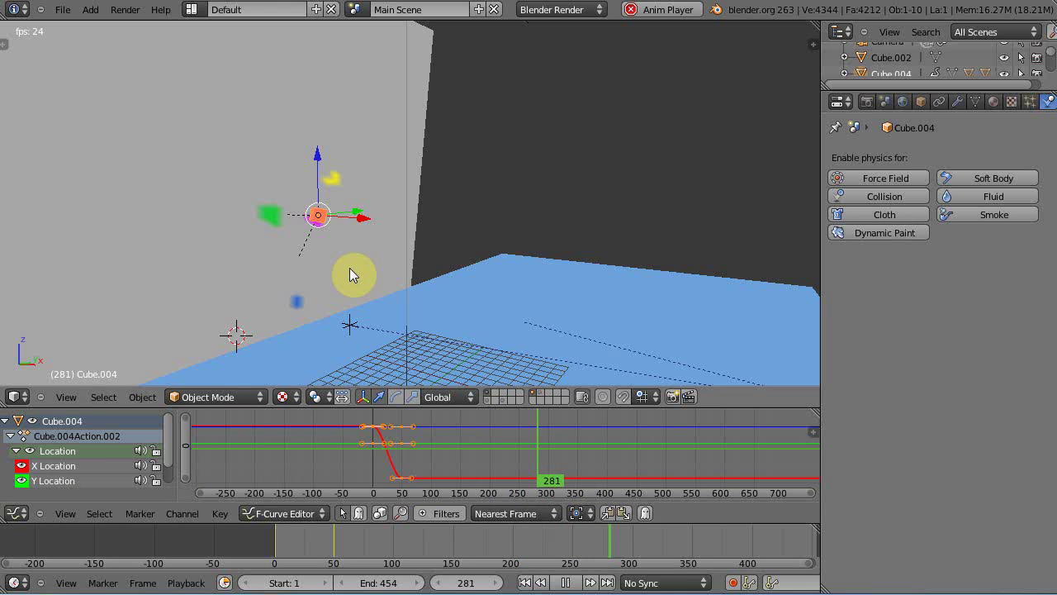
key("Escape")
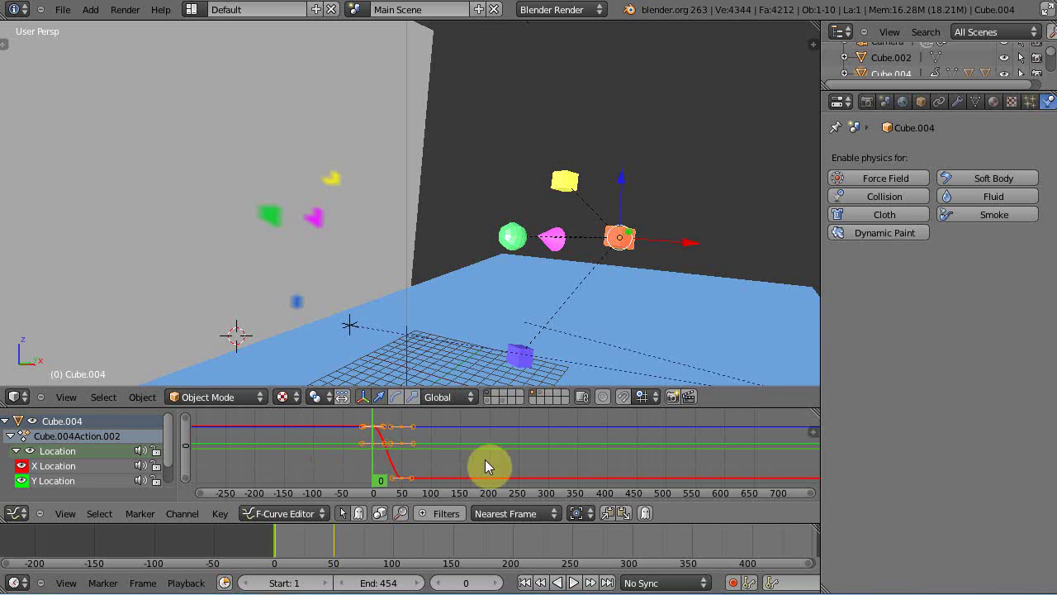
- Delete the rig's location keys, move it left before the wall, play, and enlarge the 3D view
key("x")
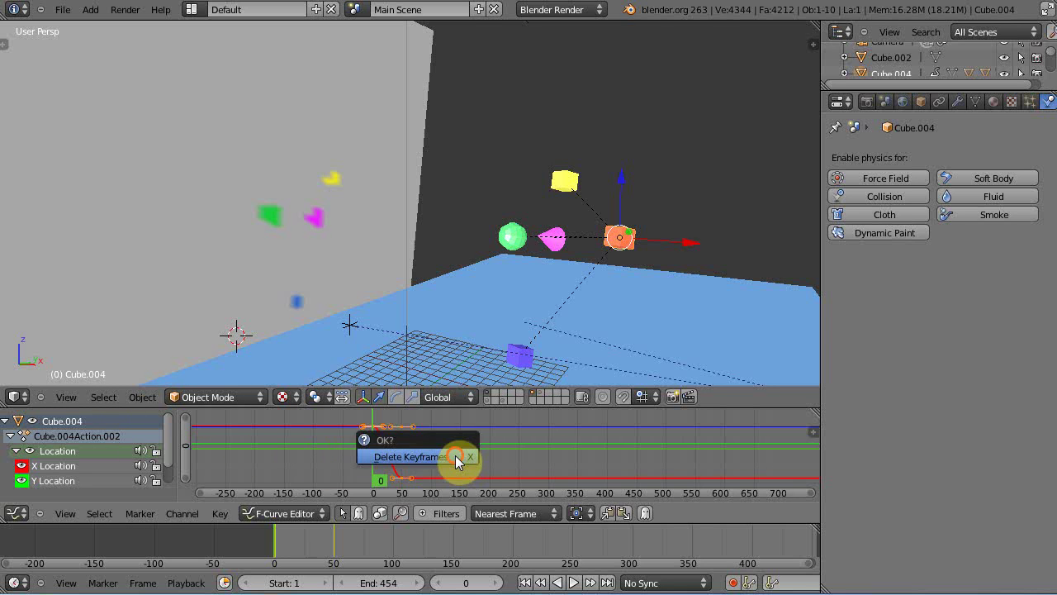
left_click(455, 455)
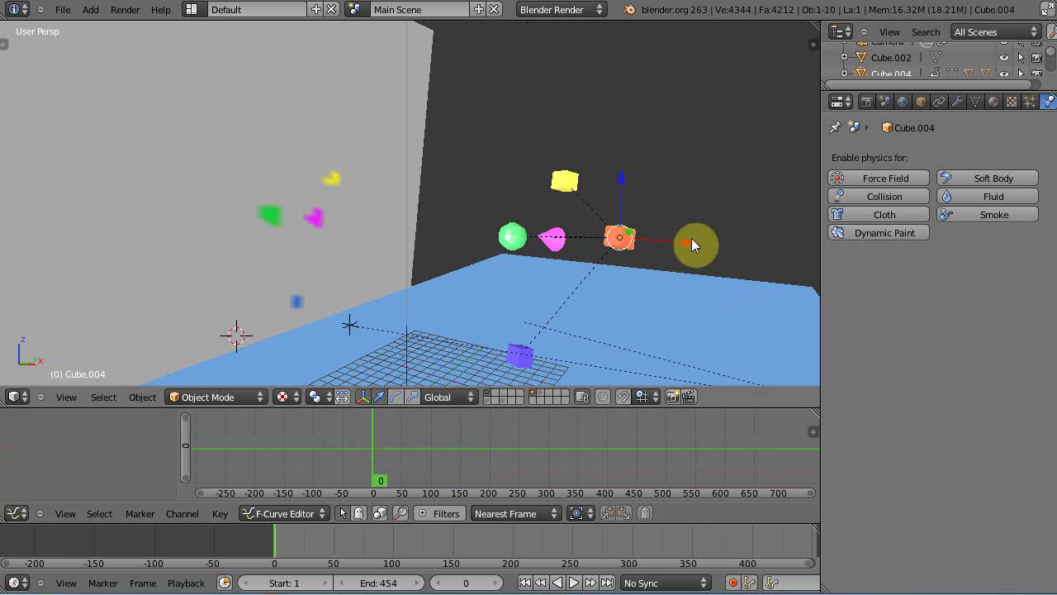
left_click_drag(691, 242, 407, 257)
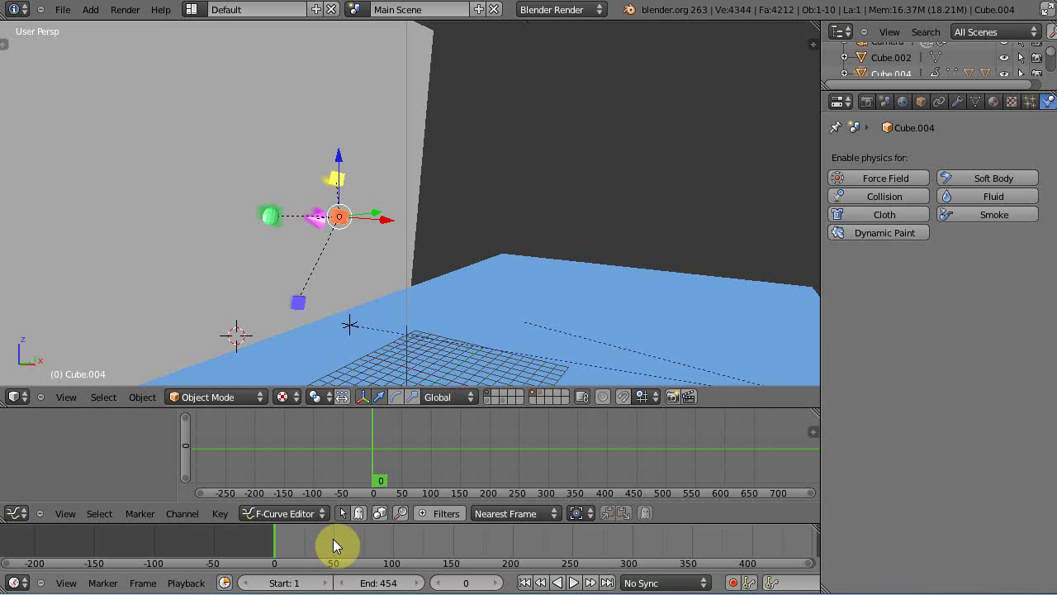
key("alt+a")
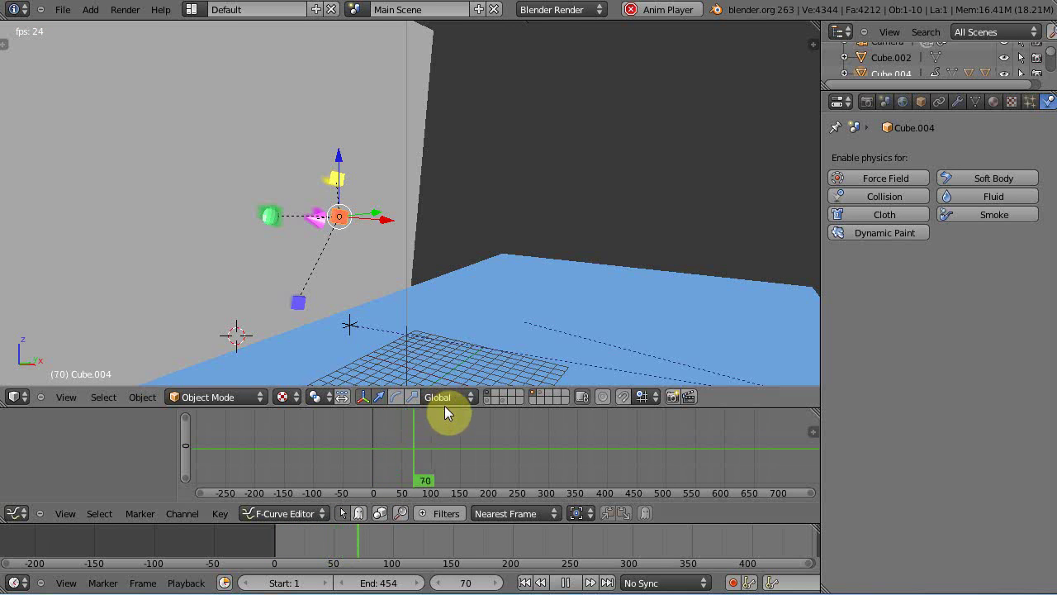
left_click_drag(444, 405, 439, 456)
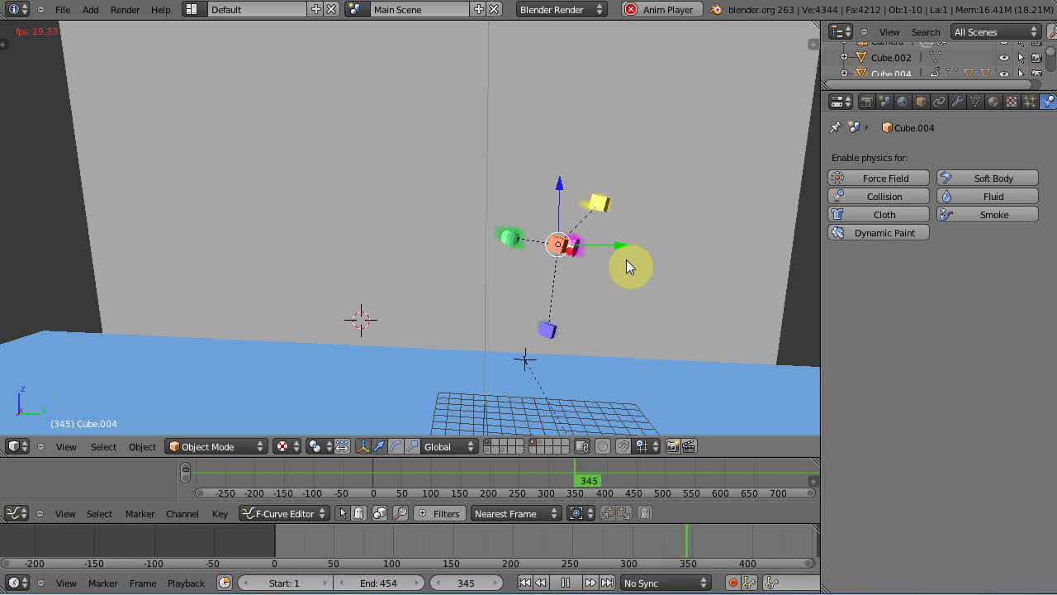
- During playback, sweep the rig parallel to the wall, painting yellow, magenta, green and blue splats
key("g")
key("shift+x")
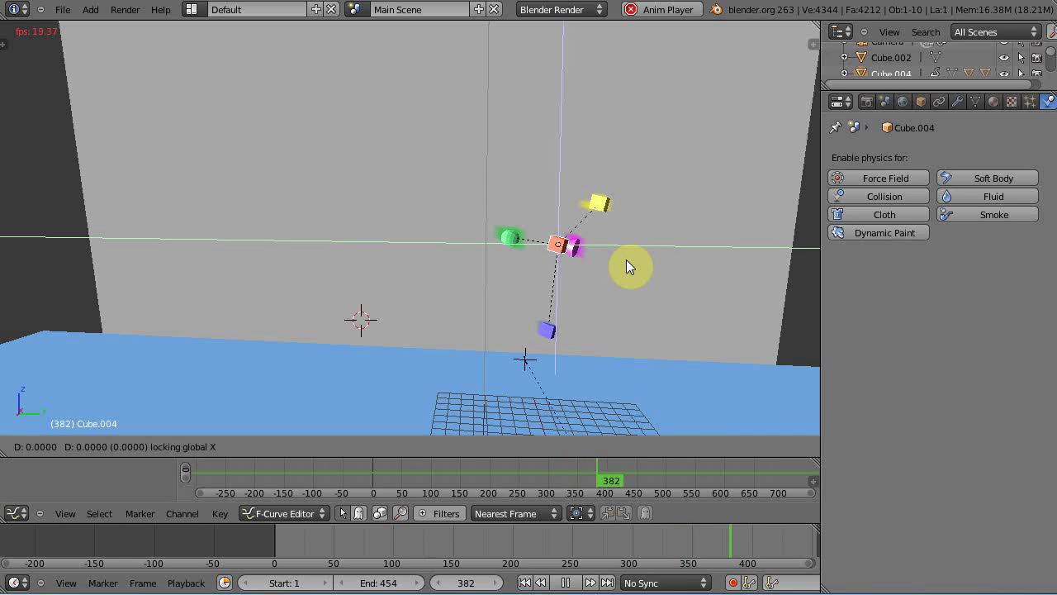
left_click(564, 223)
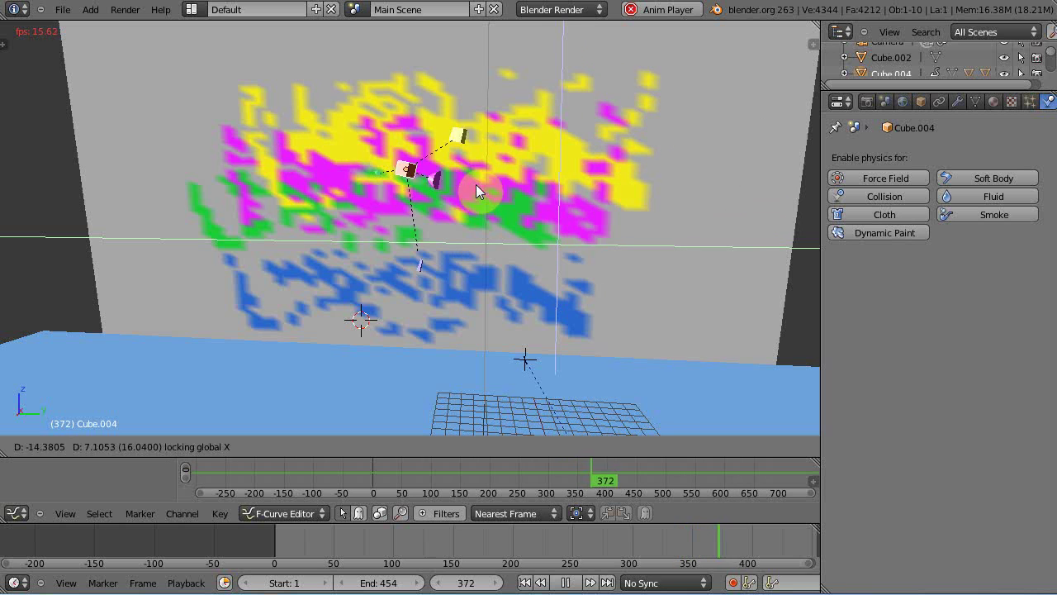
- End the sweep, set Plane.002's Y rotation to 90°, and stop playback at frame 107
left_click(507, 186)
right_click(672, 207)
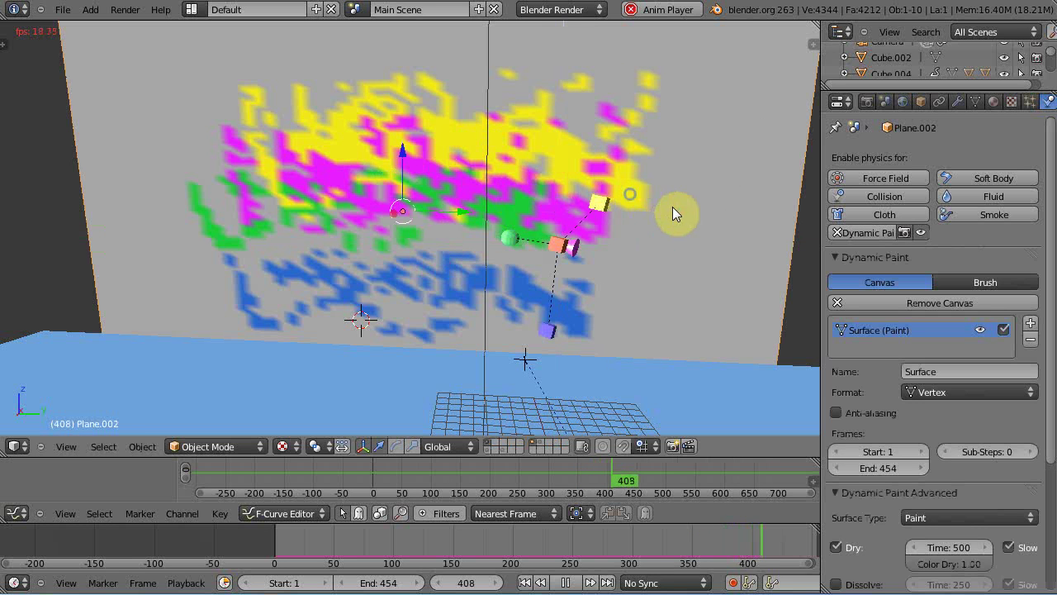
key("n")
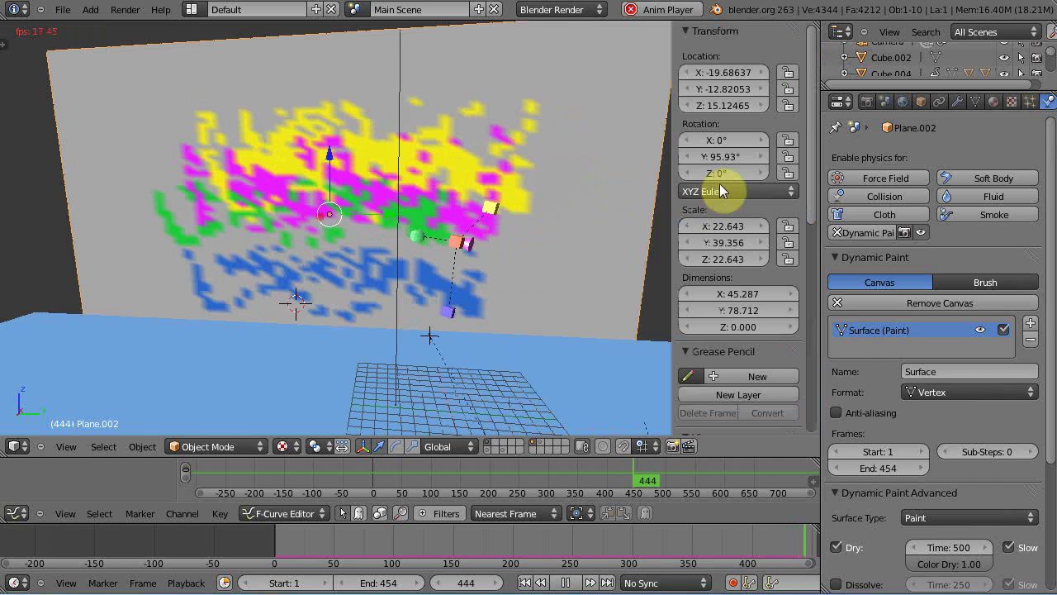
left_click(717, 159)
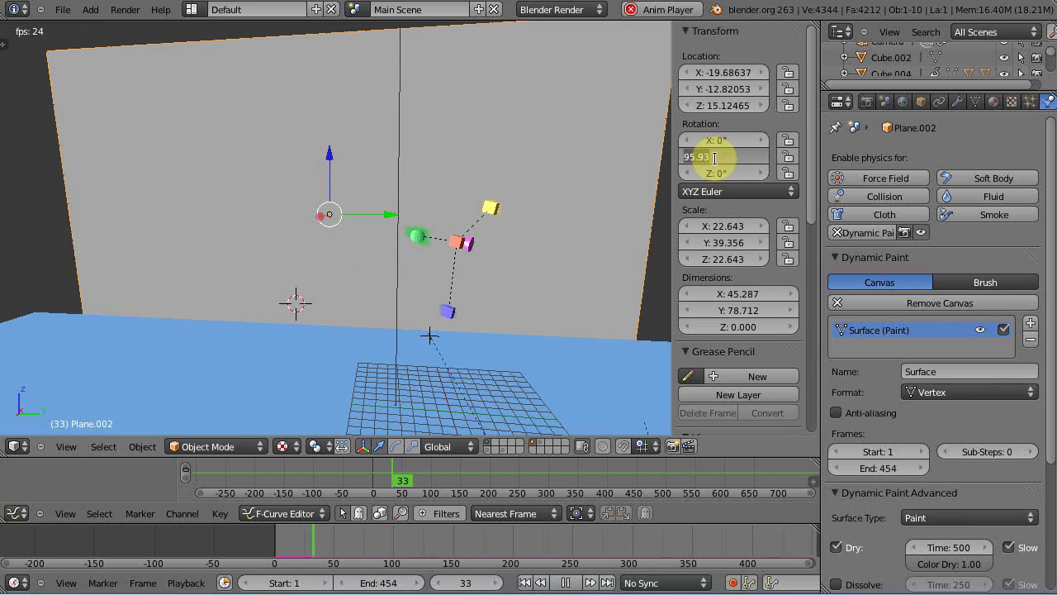
type("90")
key("Return")
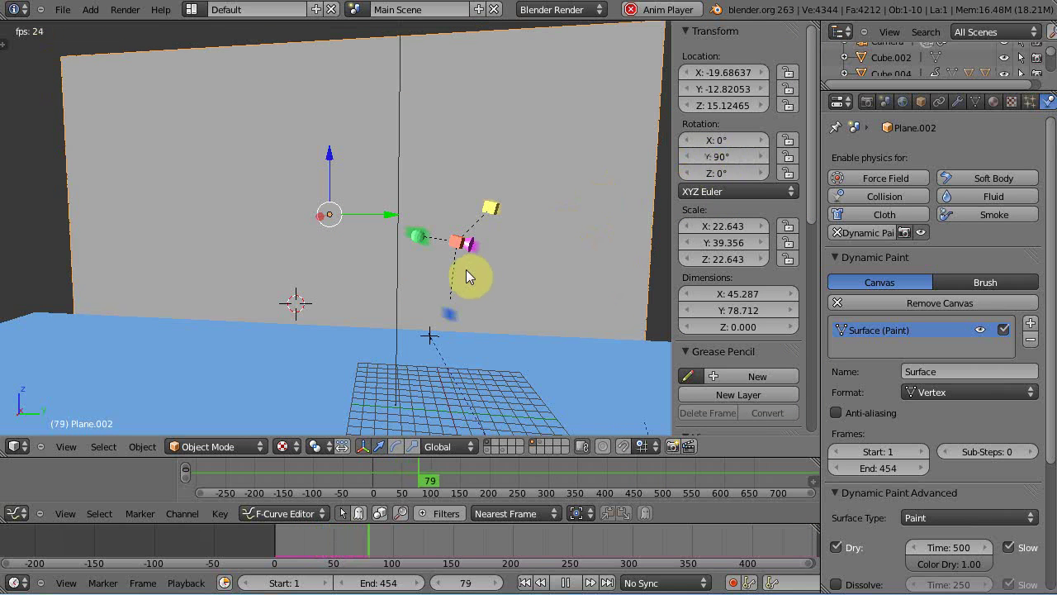
key("alt+a")
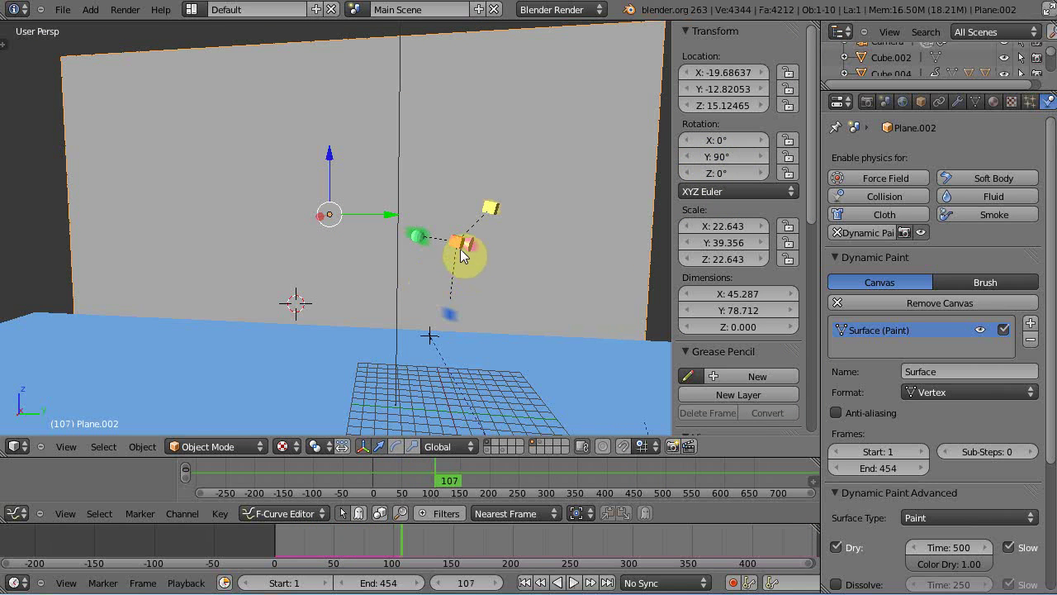
- Move Cube.004 along X toward the canvas wall in several adjustments
right_click(460, 247)
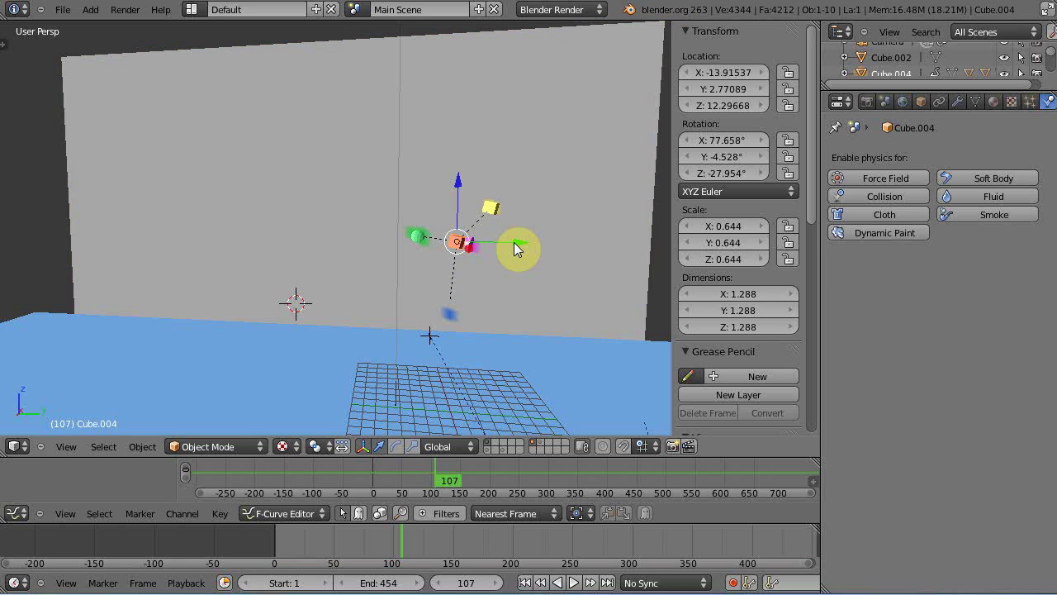
key("g")
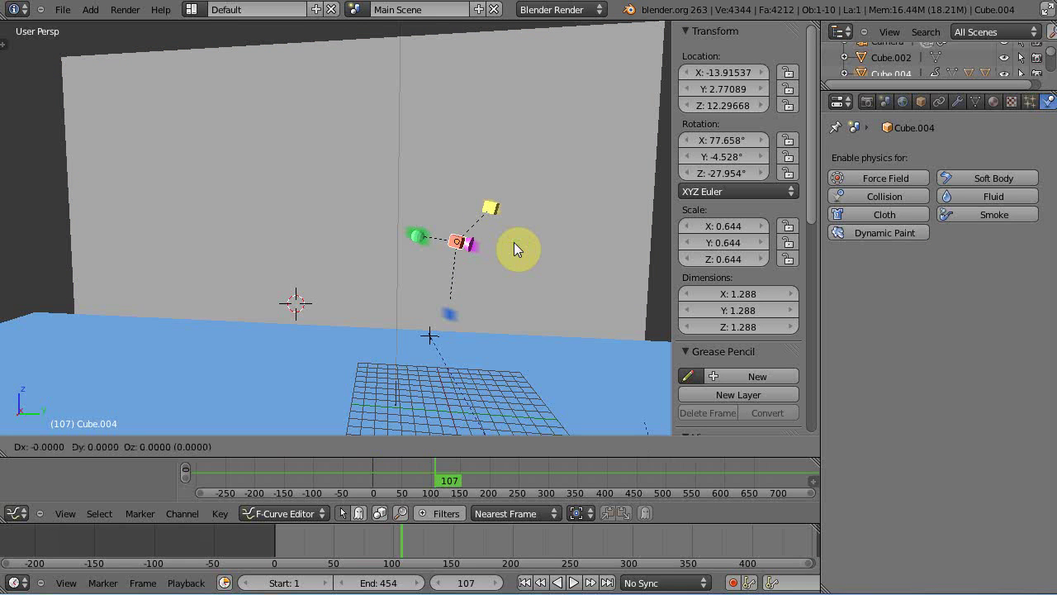
key("shift+x")
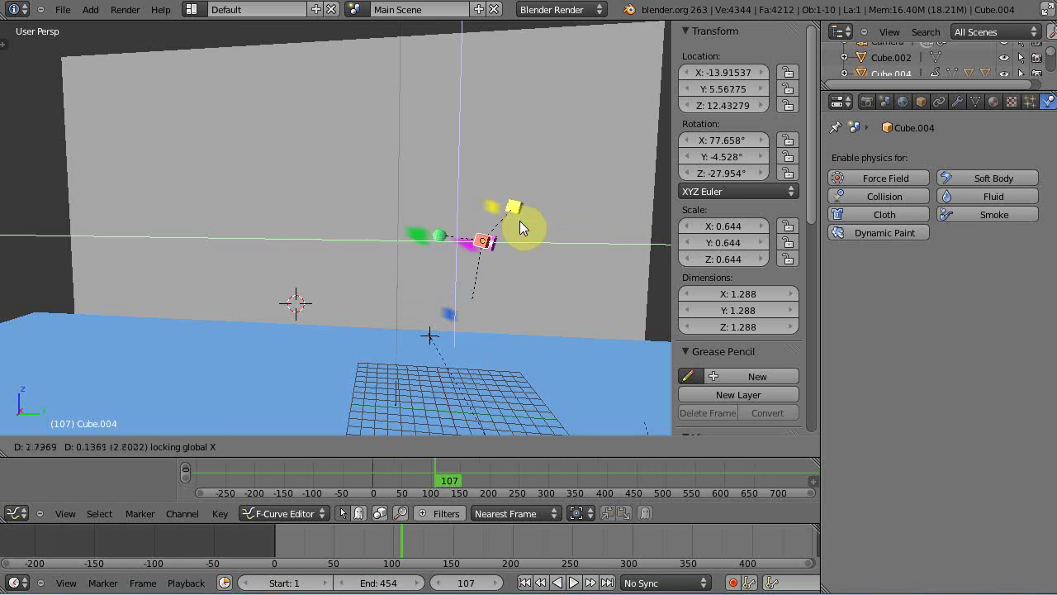
left_click(474, 210)
middle_click_drag(507, 263, 465, 278)
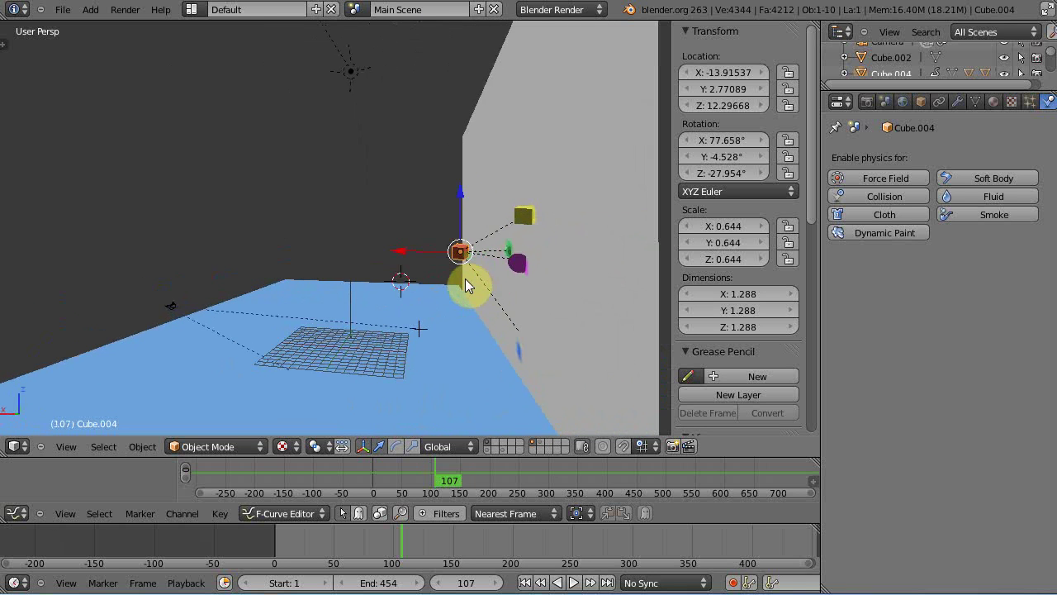
left_click_drag(404, 255, 354, 279)
middle_click_drag(528, 371, 513, 357)
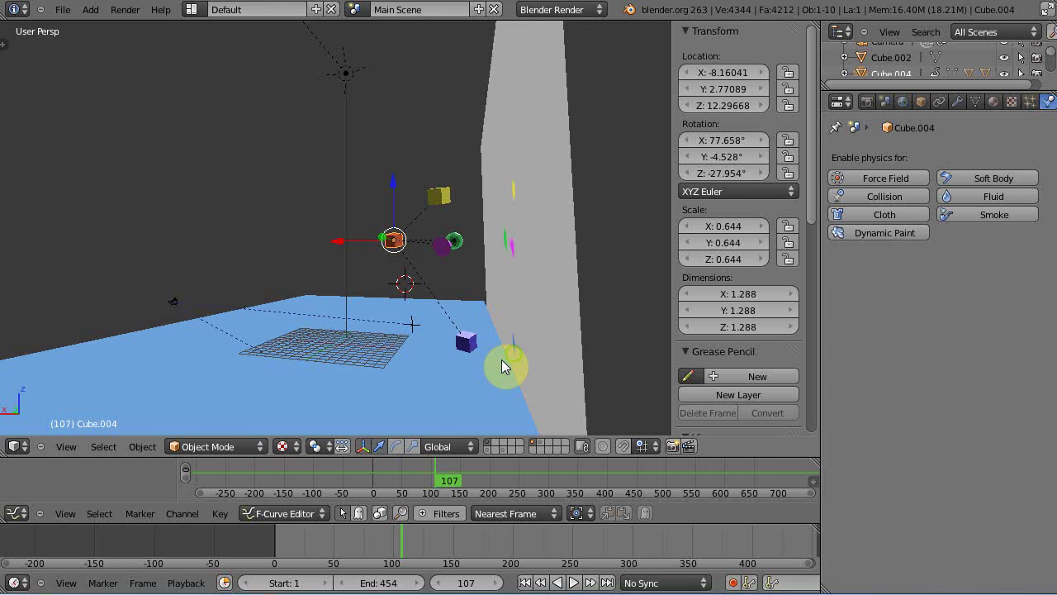
- Fine-tune blue Cube.003 and Cube.004 along X alongside each other
right_click(464, 346)
left_click_drag(411, 343, 371, 344)
right_click(396, 247)
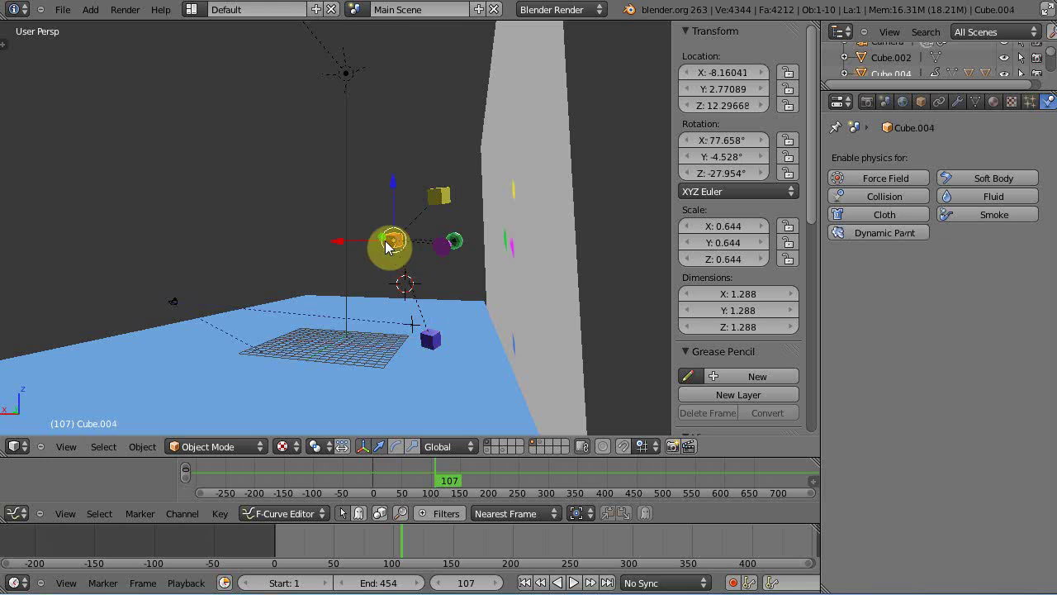
left_click_drag(339, 241, 392, 262)
right_click(486, 345)
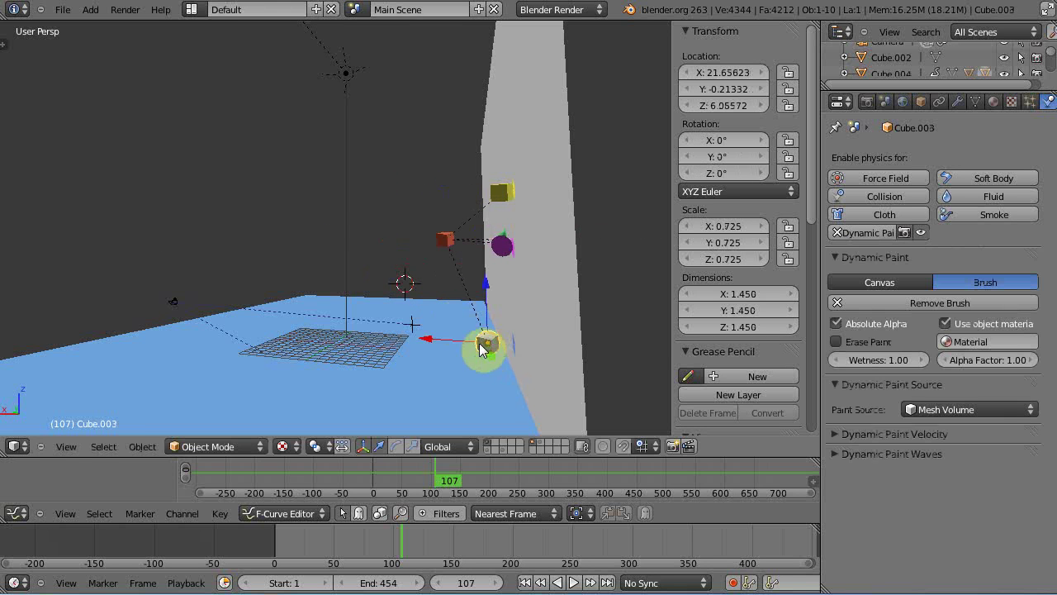
left_click_drag(481, 345, 455, 347)
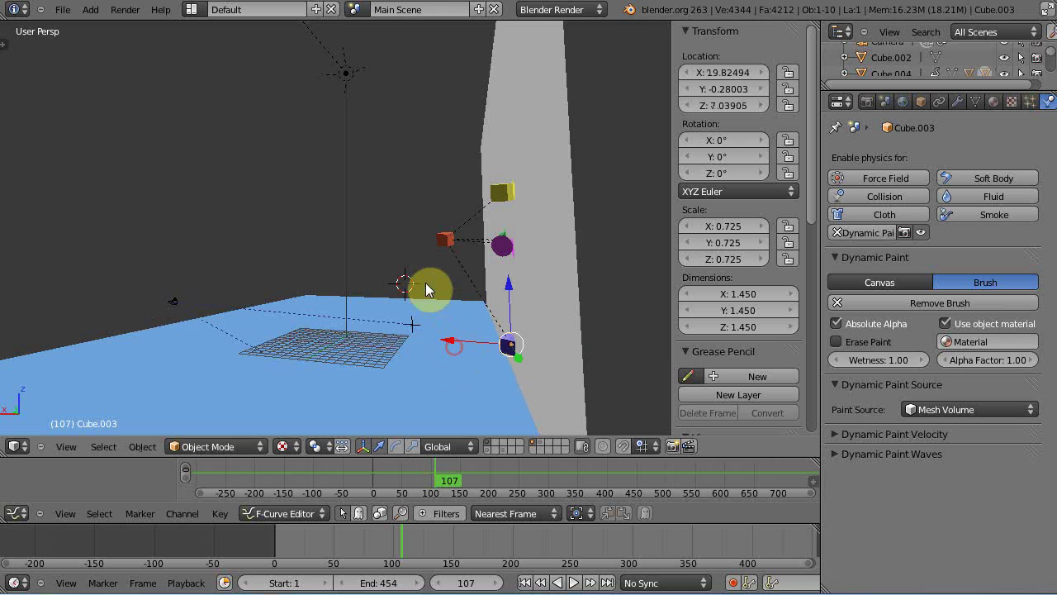
- Reposition the Cone, then reselect Cube.004 with the view facing the canvas wall
mouse_move(415, 279)
middle_mouse_down()
mouse_move(507, 302)
mouse_move(514, 286)
mouse_move(389, 289)
mouse_move(413, 297)
middle_mouse_up()
right_click(501, 273)
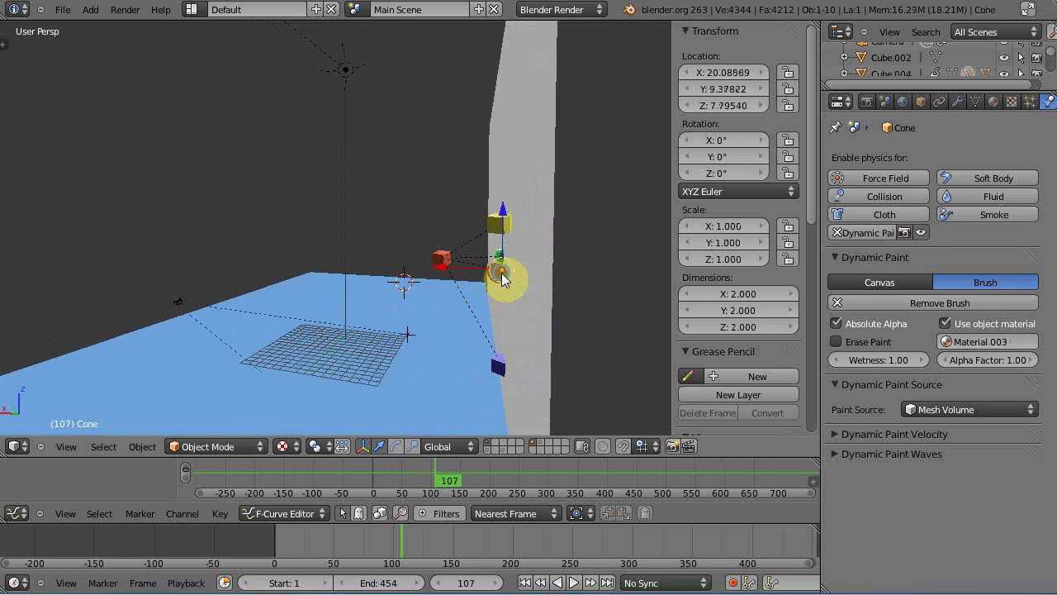
key("g")
left_click(438, 269)
middle_click_drag(415, 300, 393, 334)
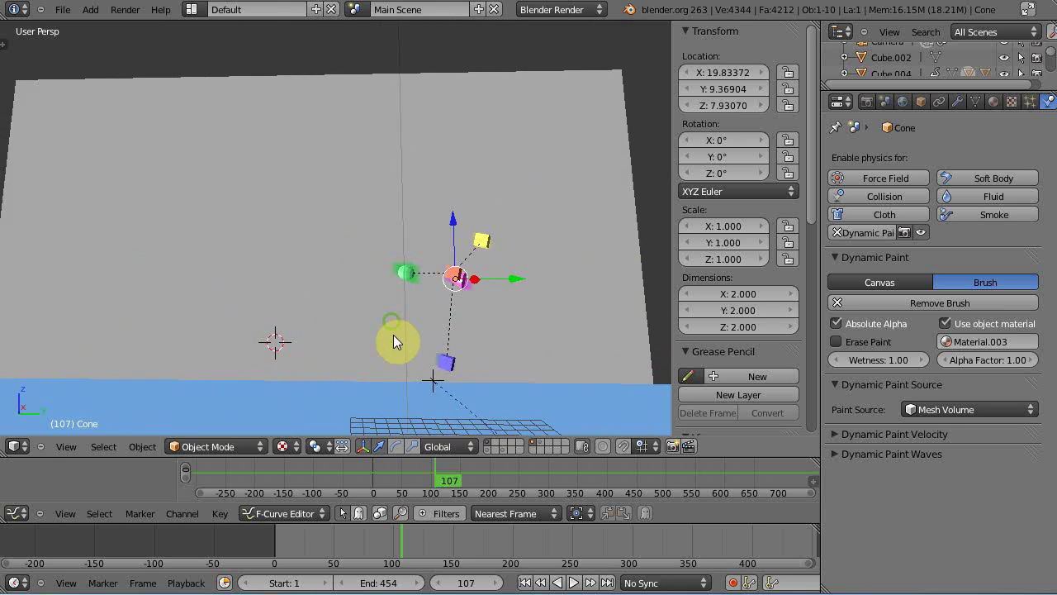
right_click(452, 281)
middle_click_drag(453, 281, 472, 328)
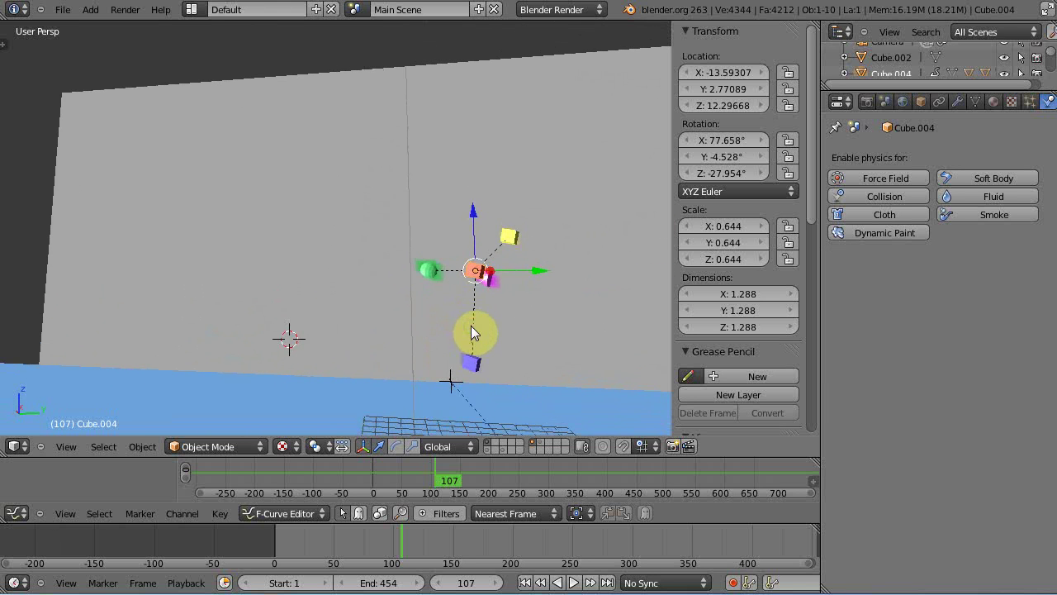
- Start playback and move Cube.004 along X, then cancel the move
key("alt+a")
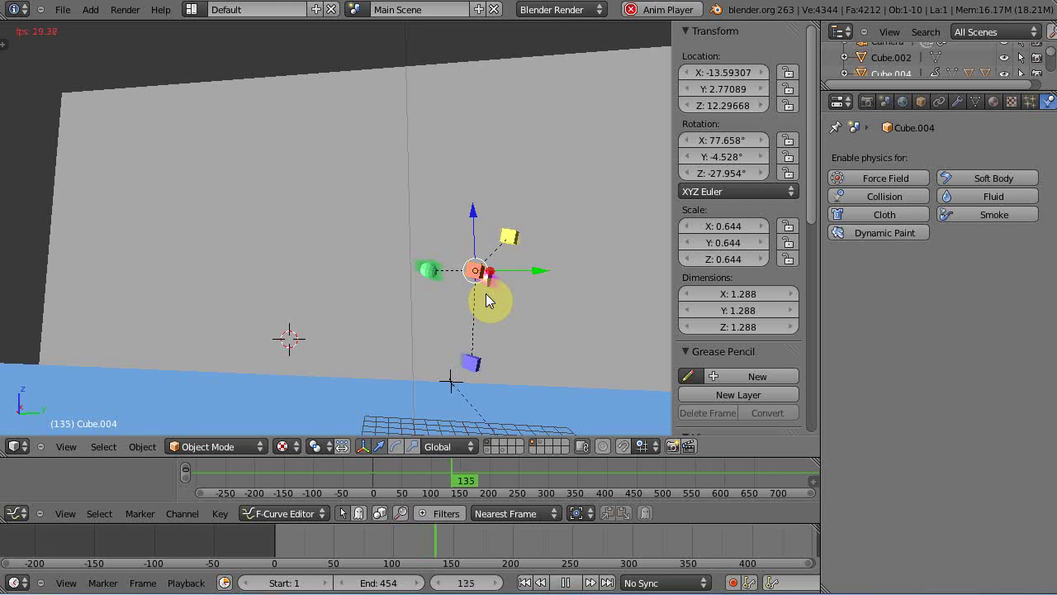
key("g")
key("shift+x")
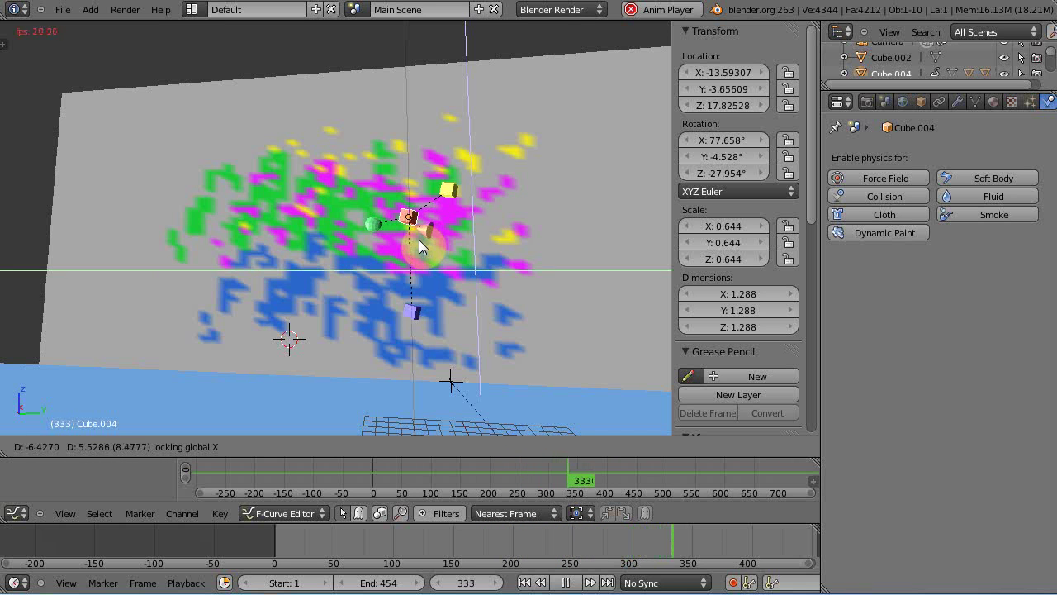
right_click(418, 240)
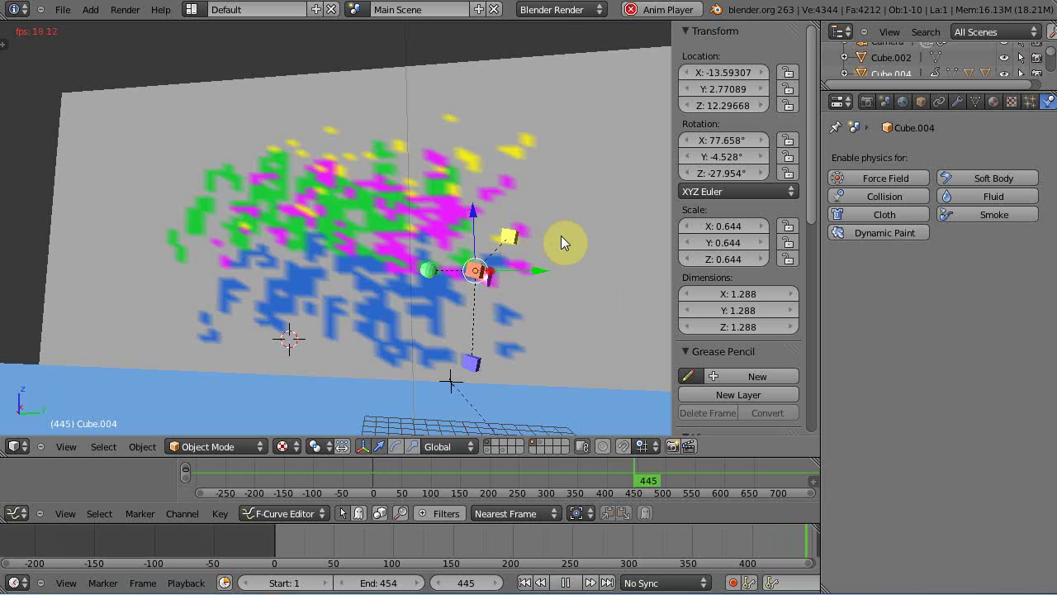
- Spin Cube.004 about X to paint a coloured ring, then slide it along X to 6.22631
key("r")
key("x")
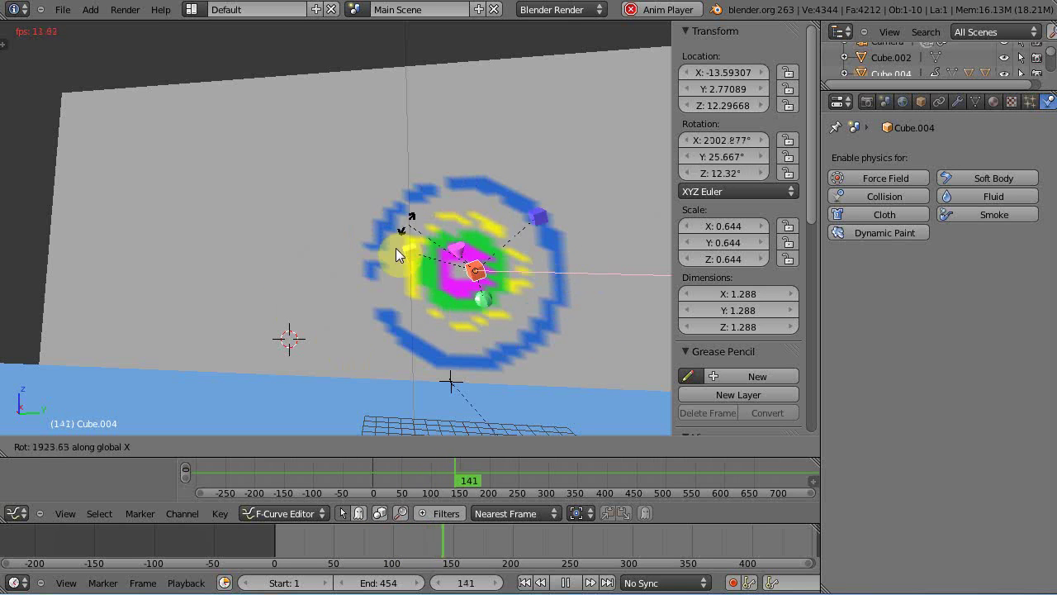
left_click(464, 235)
middle_click_drag(438, 291, 426, 246)
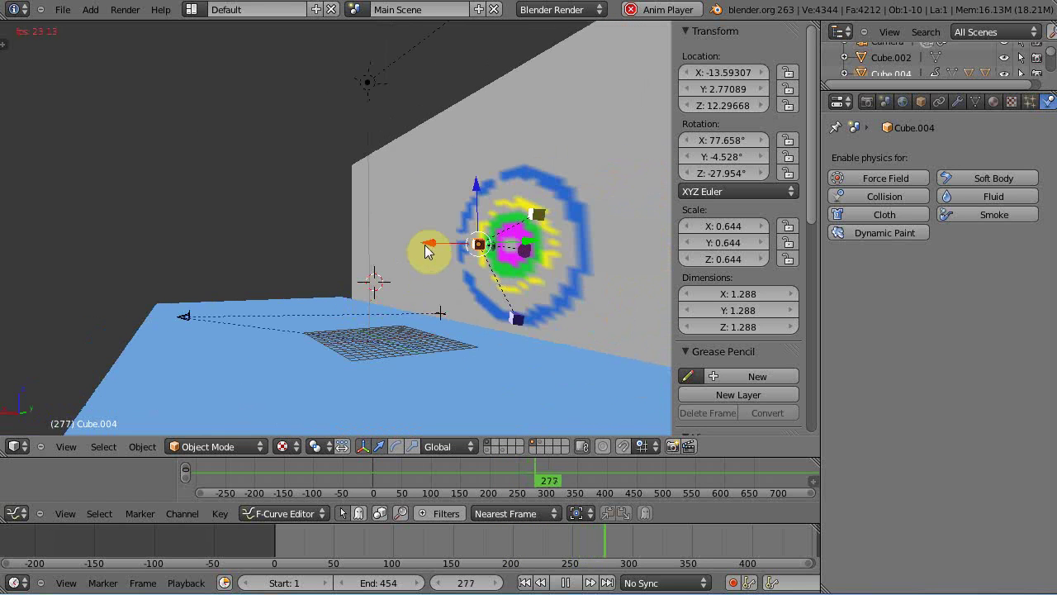
left_click_drag(429, 244, 295, 254)
- Stop playback and insert a location keyframe for Cube.004 at frame 2
key("Escape")
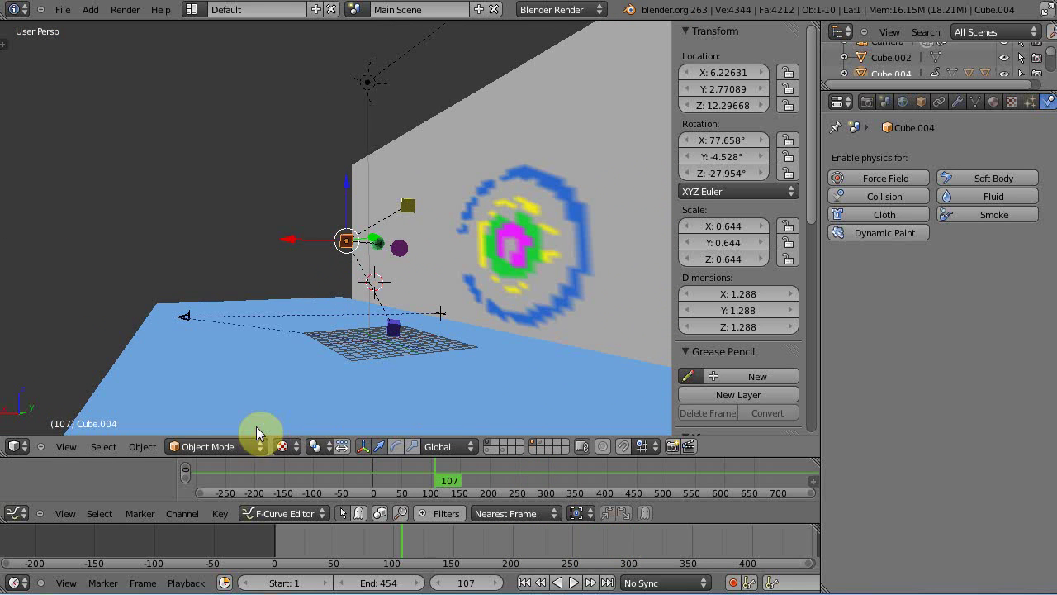
key("i")
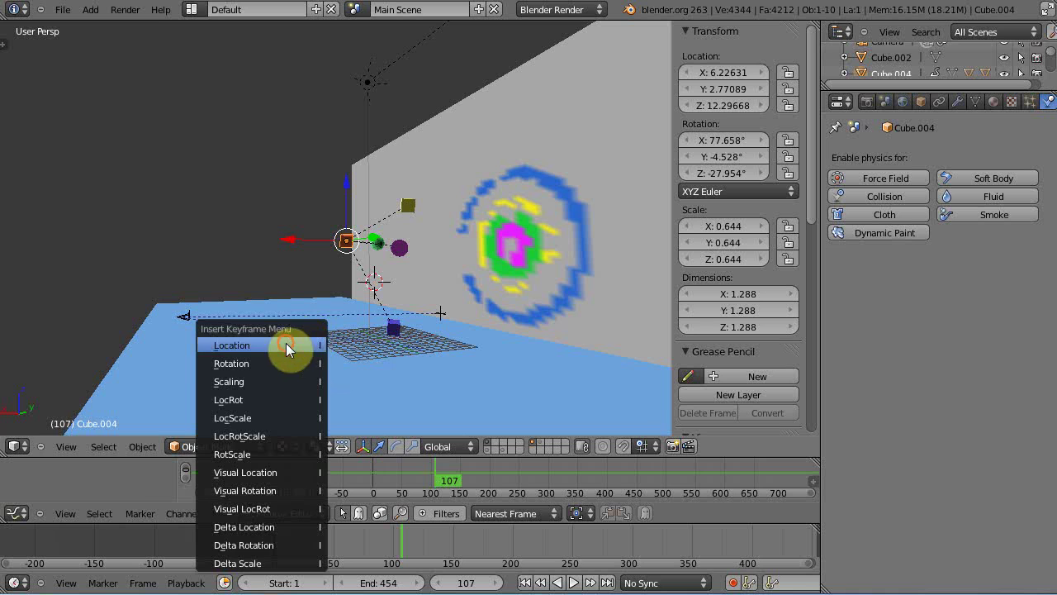
left_click(285, 348)
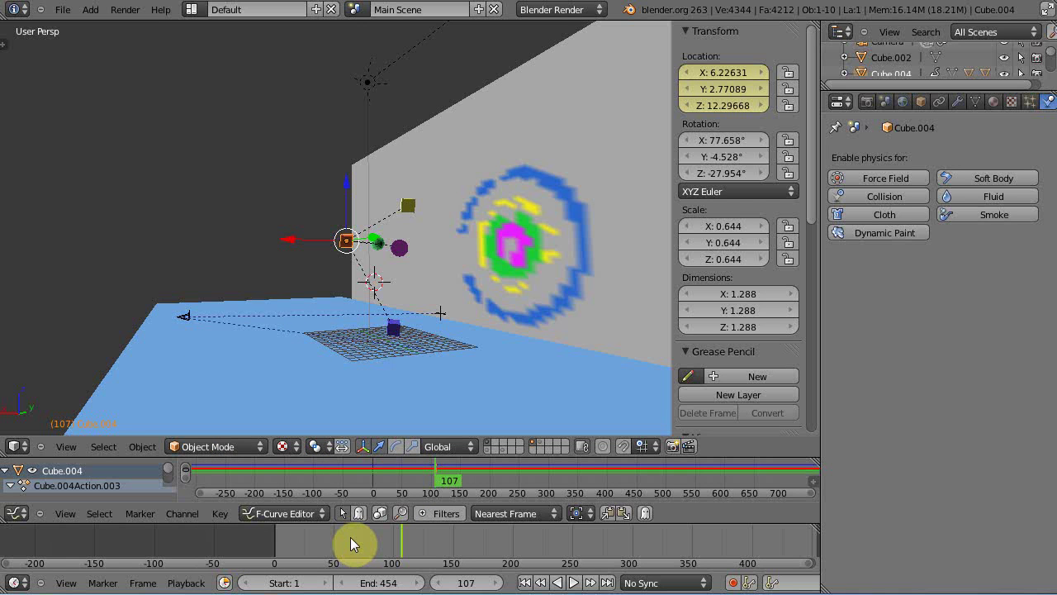
key("ctrl+z")
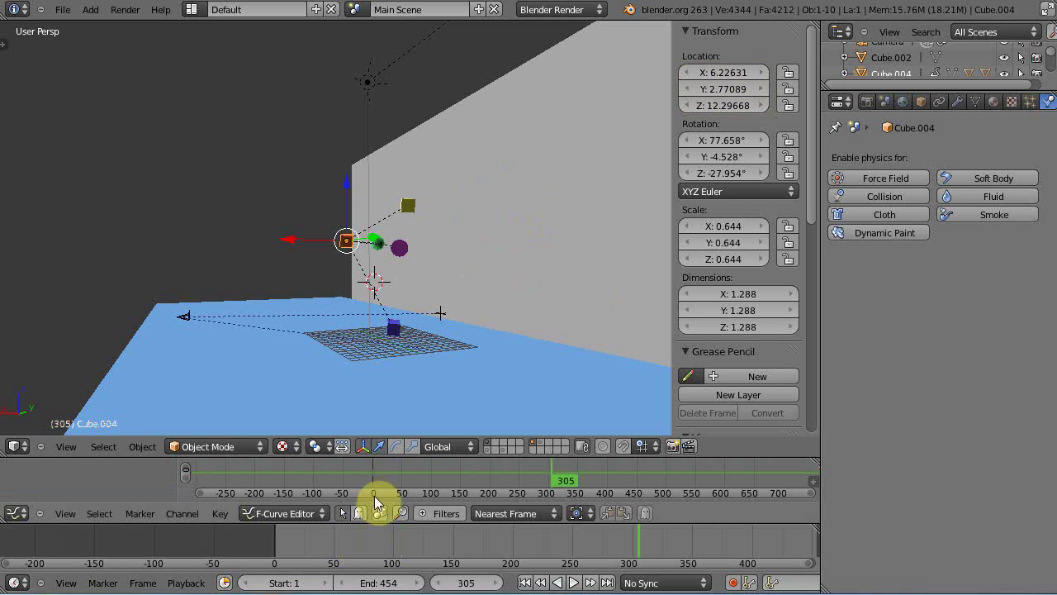
left_click(277, 545)
key("i")
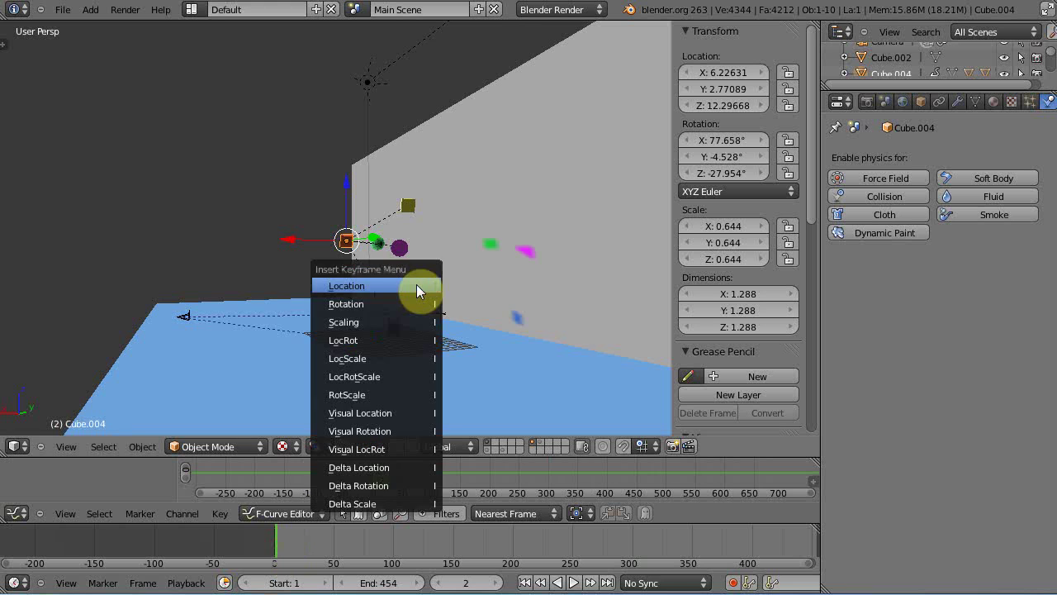
left_click(416, 284)
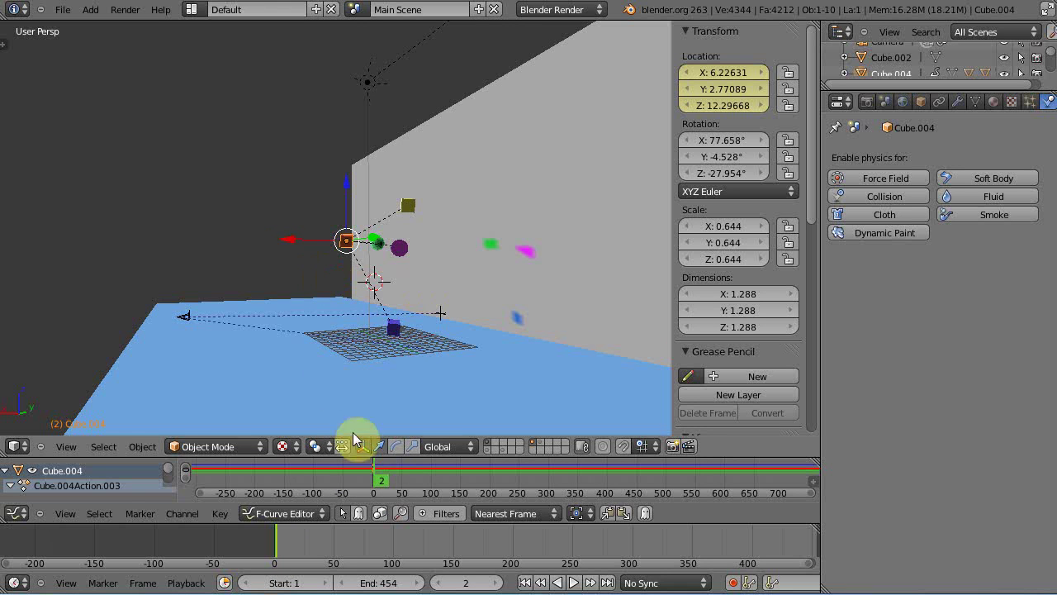
- At frame 49, move Cube.004 along X to -17.87 and keyframe its location
left_click(334, 543)
left_click_drag(283, 239, 440, 259)
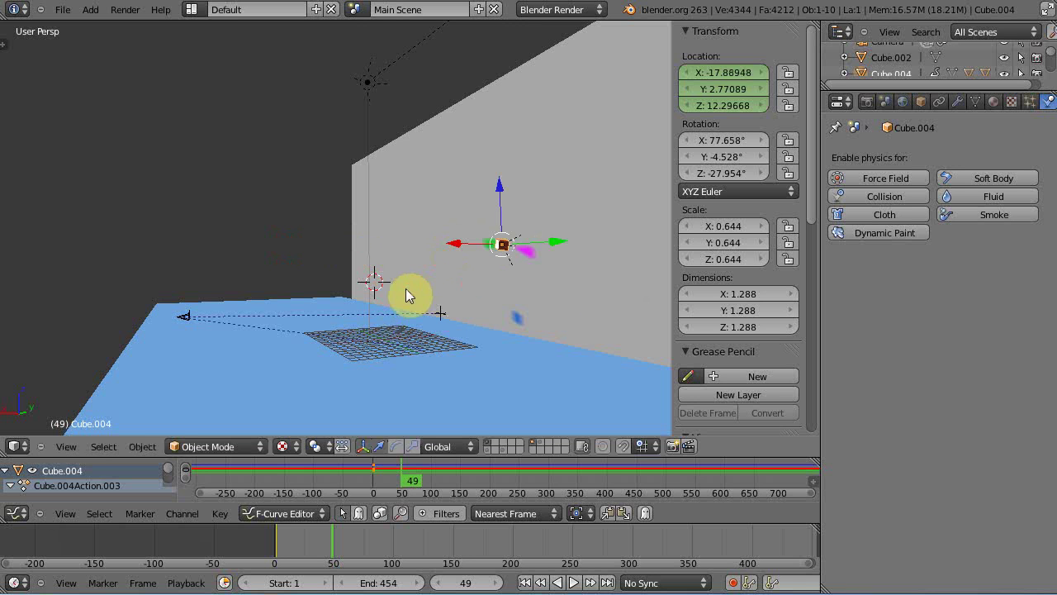
key("i")
left_click(405, 289)
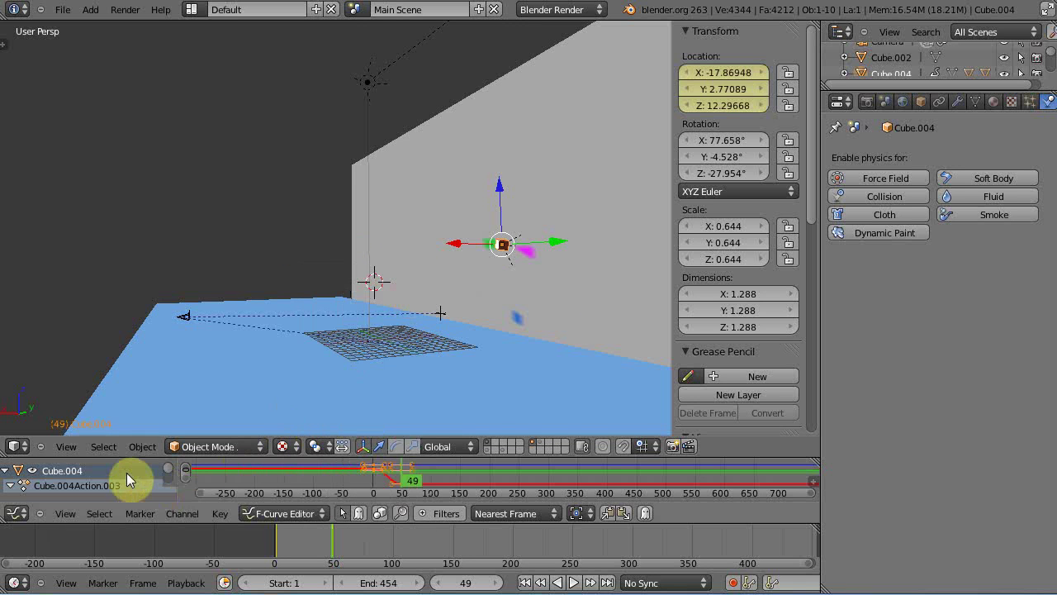
- Set the location curve's extrapolation to Make Cyclic so the X motion repeats
left_click_drag(132, 457, 145, 391)
left_click(182, 513)
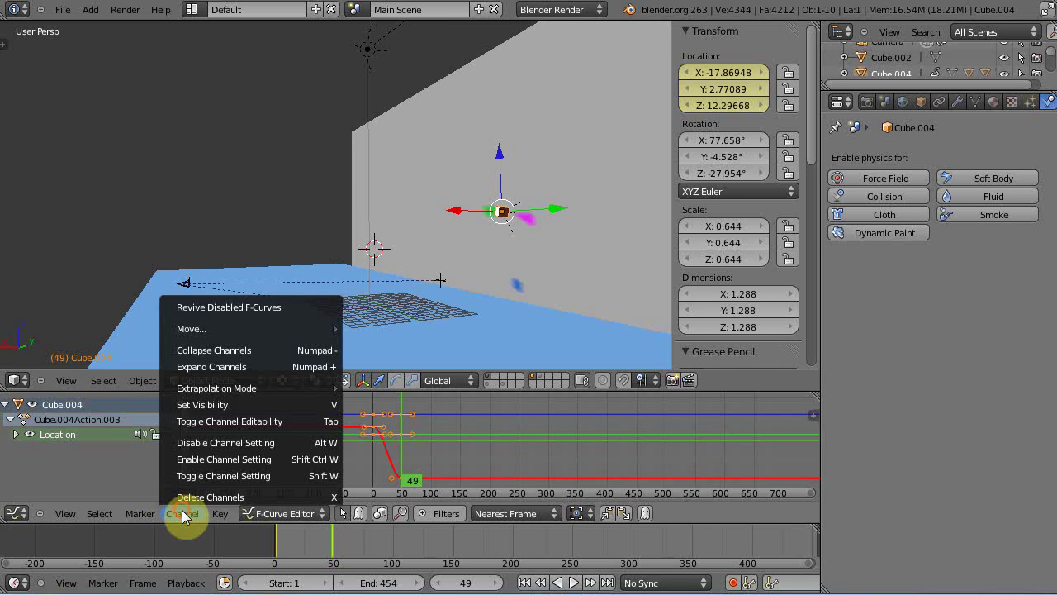
mouse_move(217, 388)
left_click(435, 427)
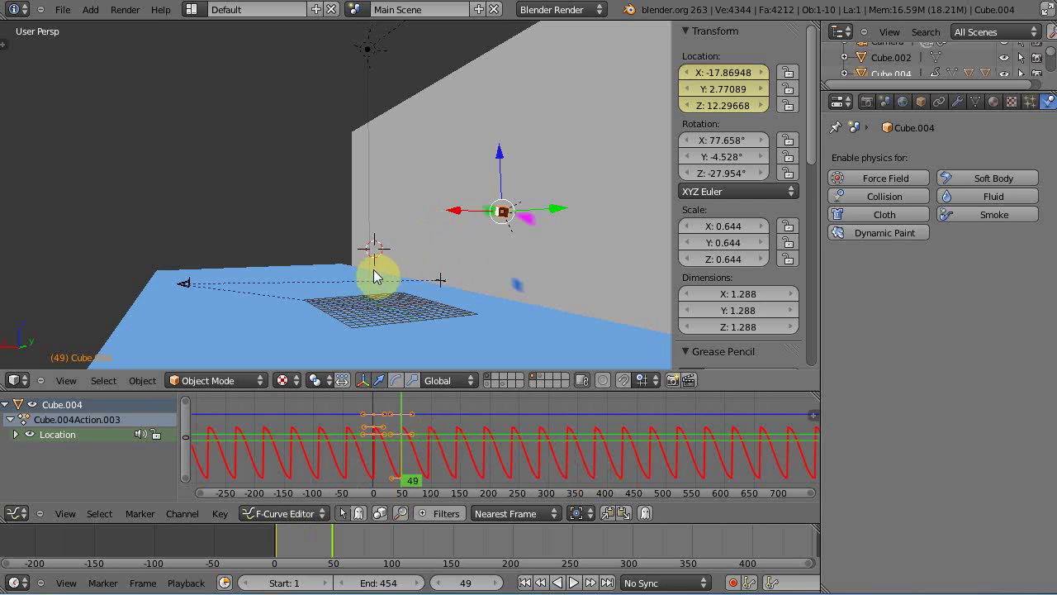
mouse_move(382, 267)
middle_mouse_down()
mouse_move(466, 289)
mouse_move(425, 205)
middle_mouse_up()
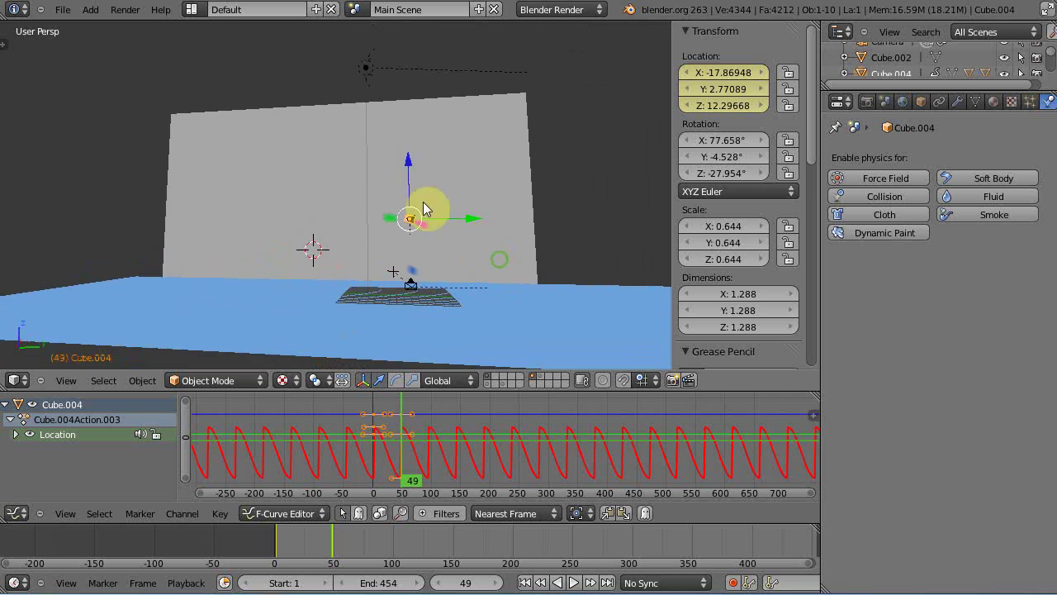
right_click(334, 189)
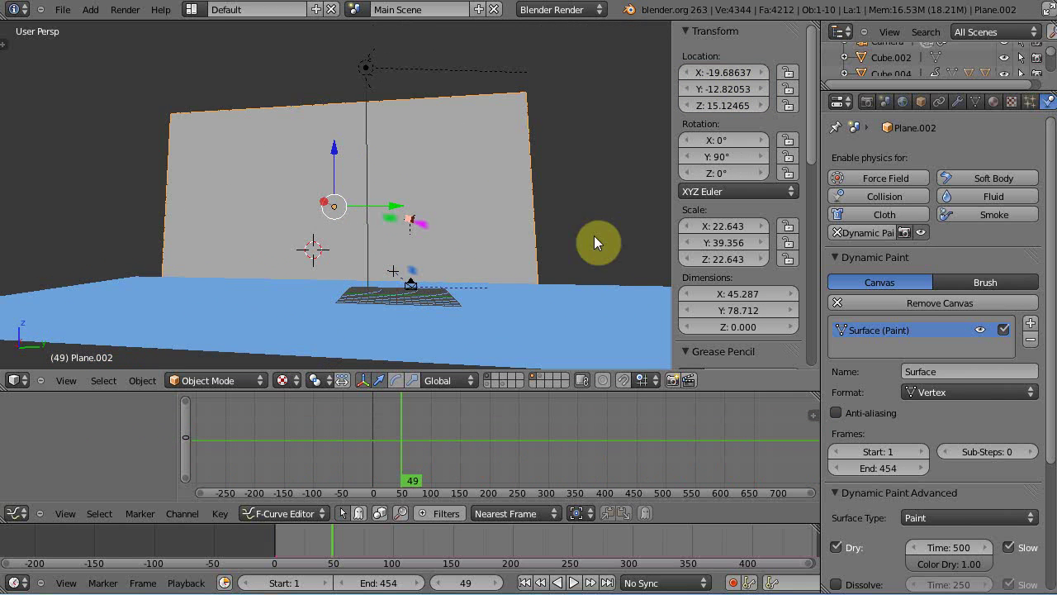
scroll(409, 317, "up", 4)
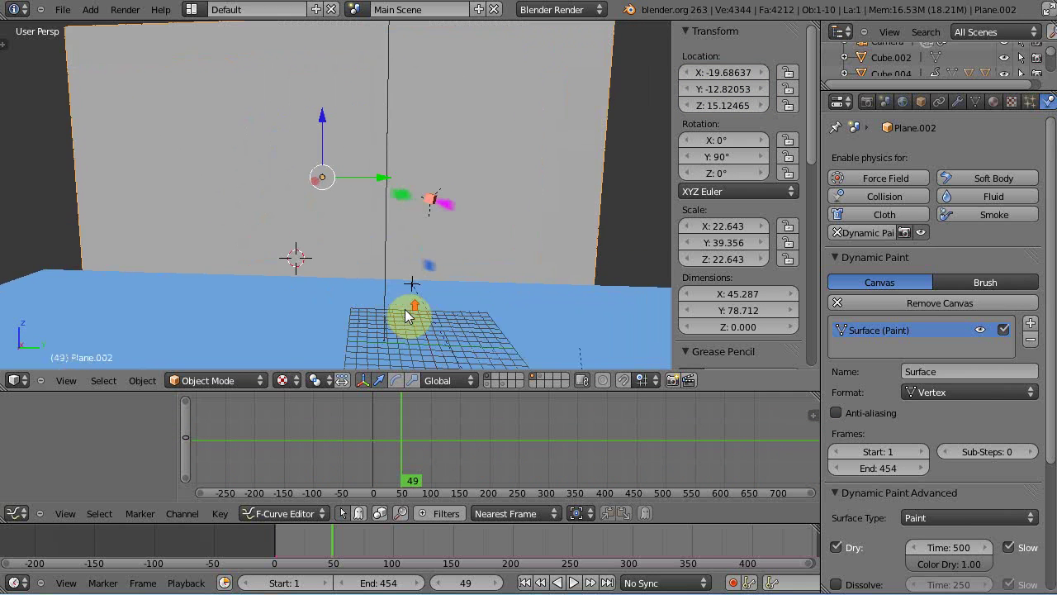
key("alt+a")
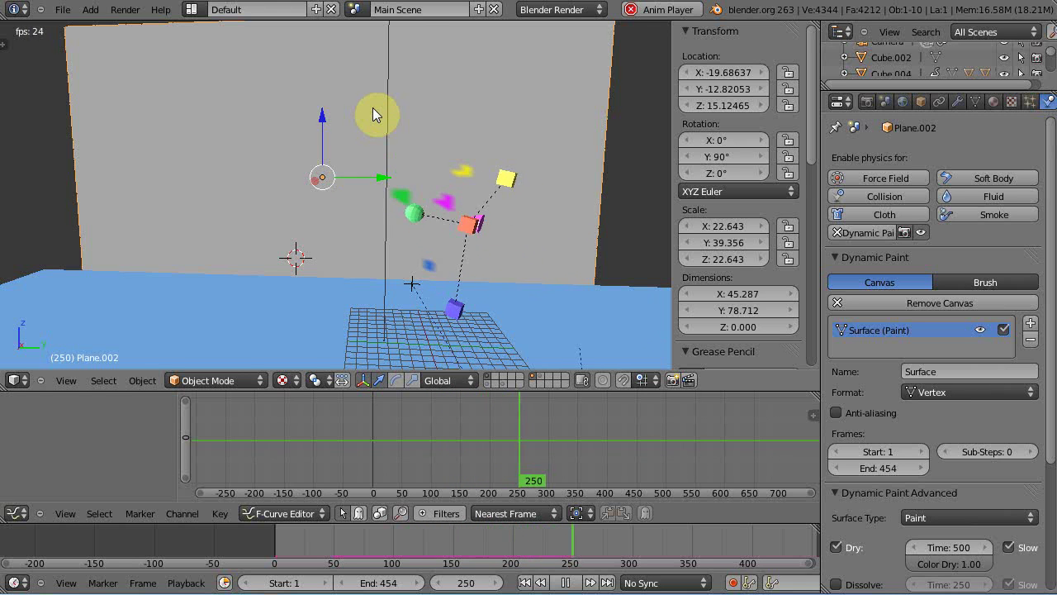
key("g")
key("y")
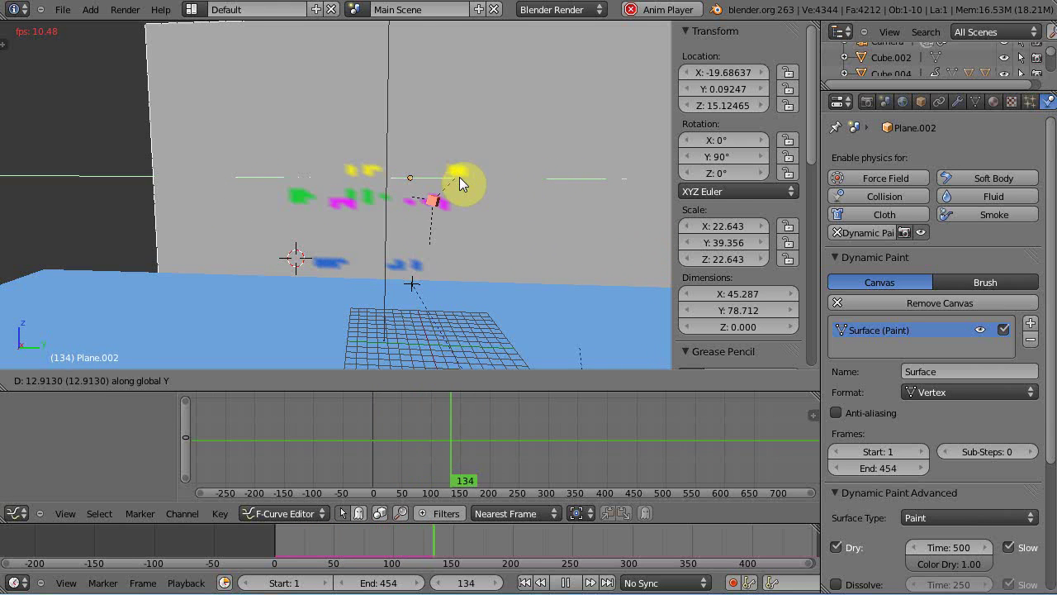
left_click(405, 182)
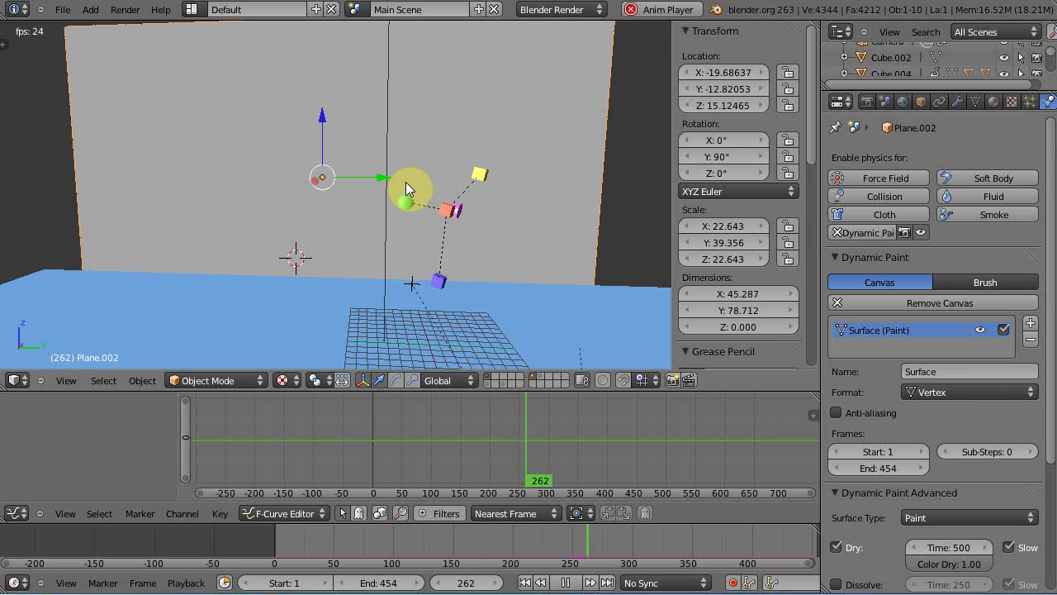
key("Escape")
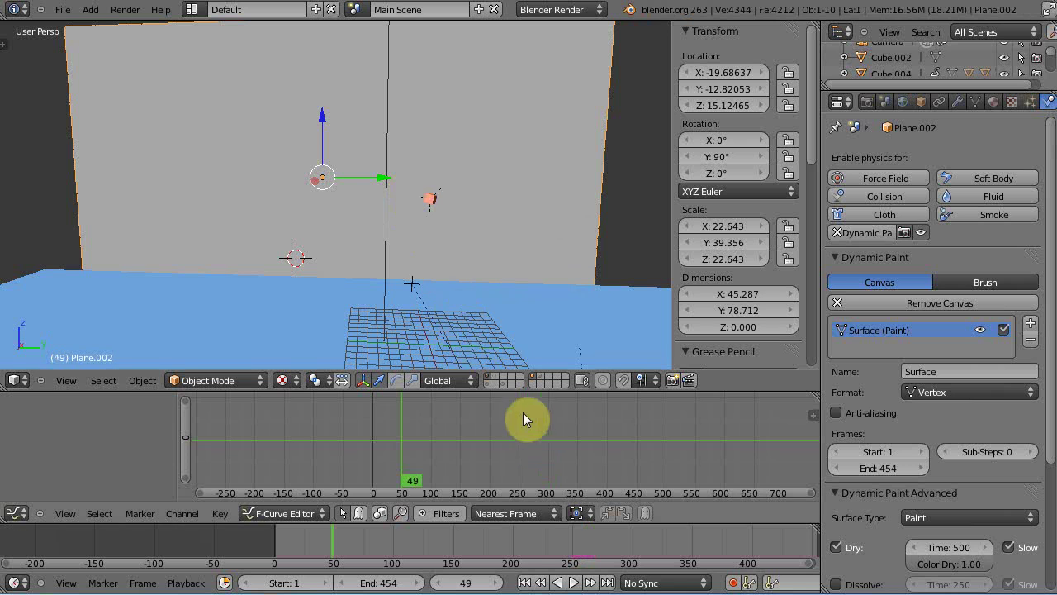